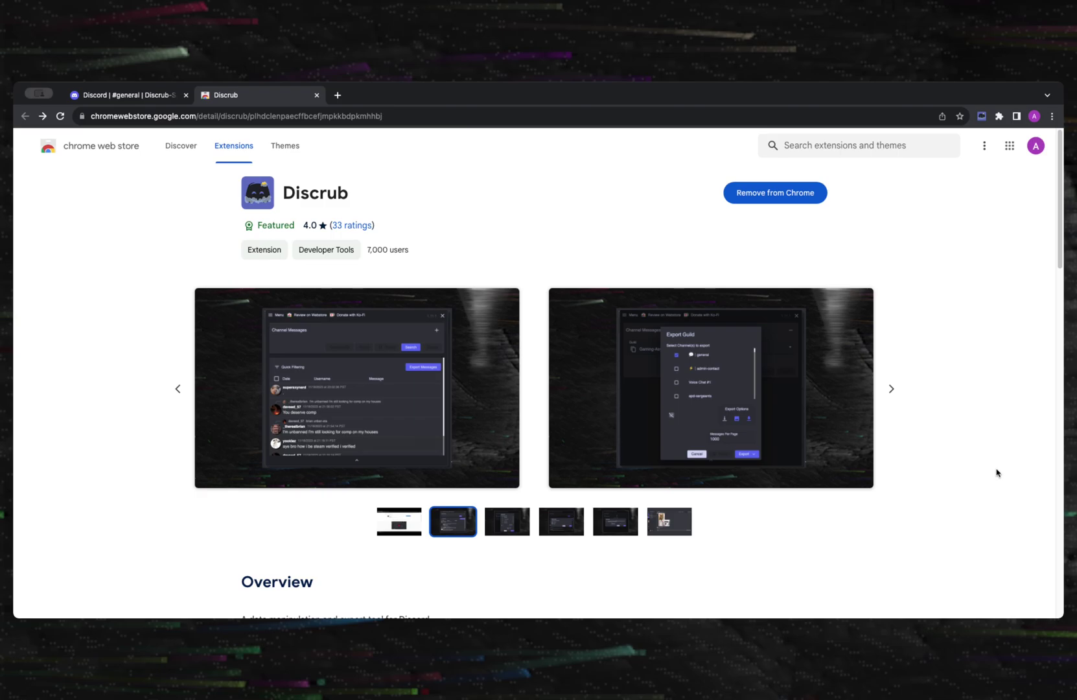
# Step: Open the Discrub panel over the general channel, close it, then reopen and close it again
pyautogui.scroll(-3, 997, 475)
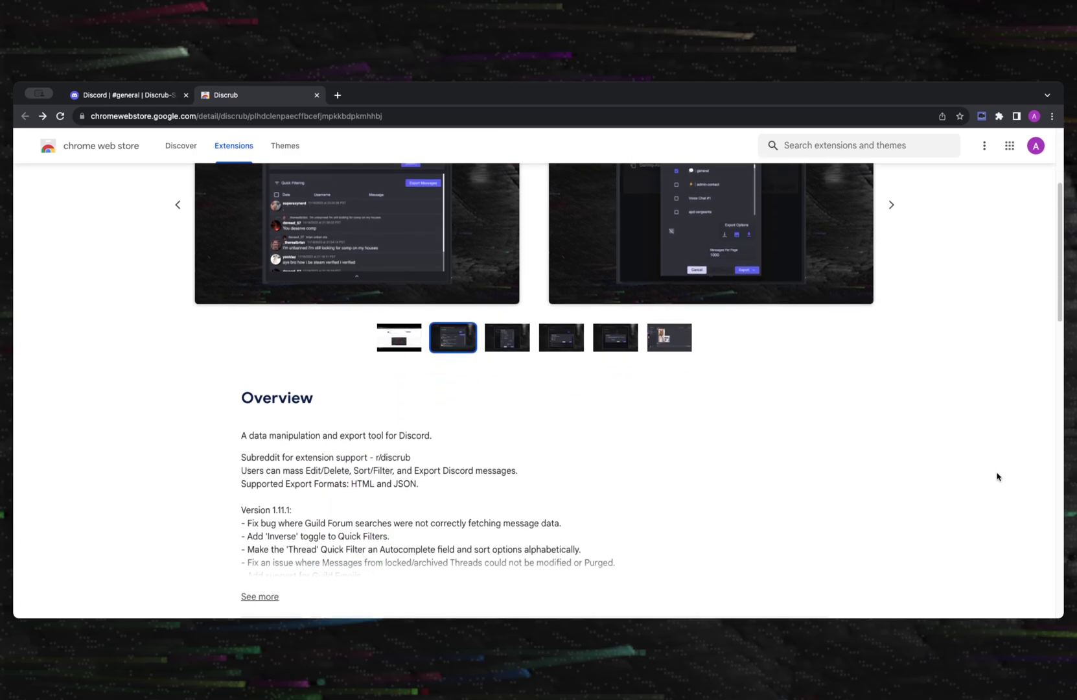
pyautogui.scroll(-3, 997, 476)
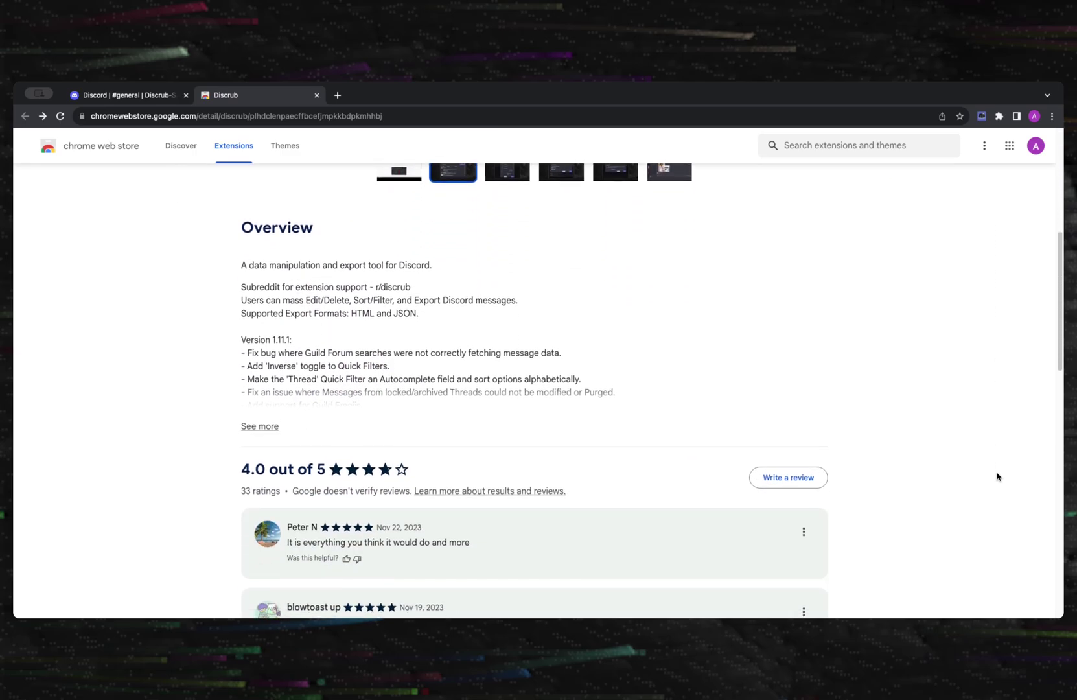
pyautogui.scroll(-6, 730, 482)
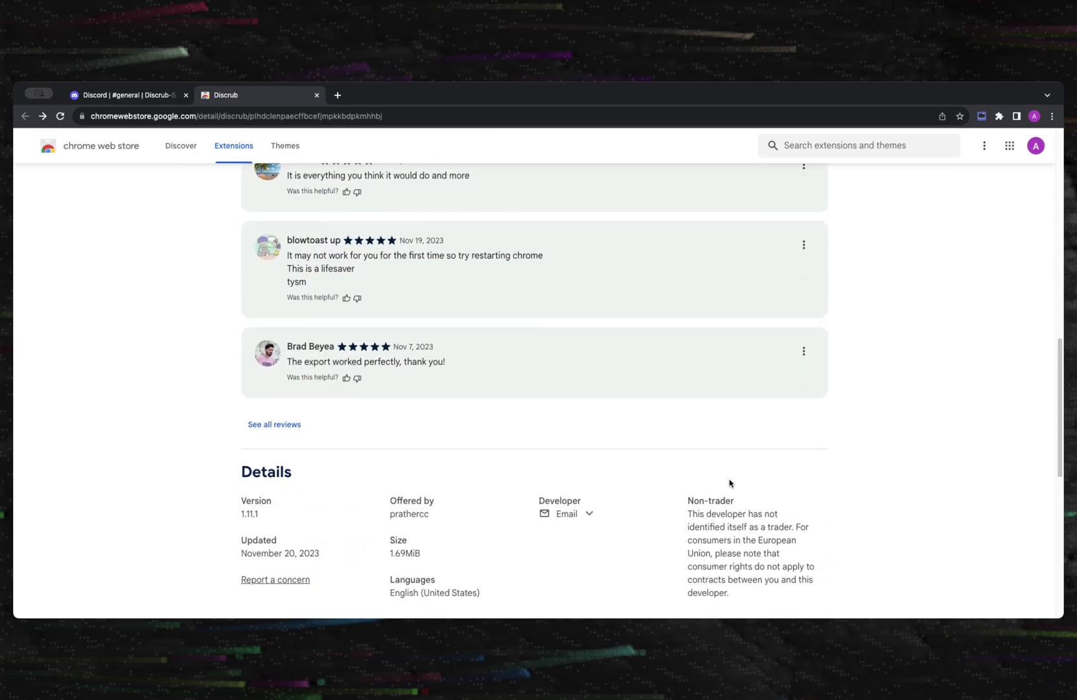
pyautogui.scroll(-6, 729, 483)
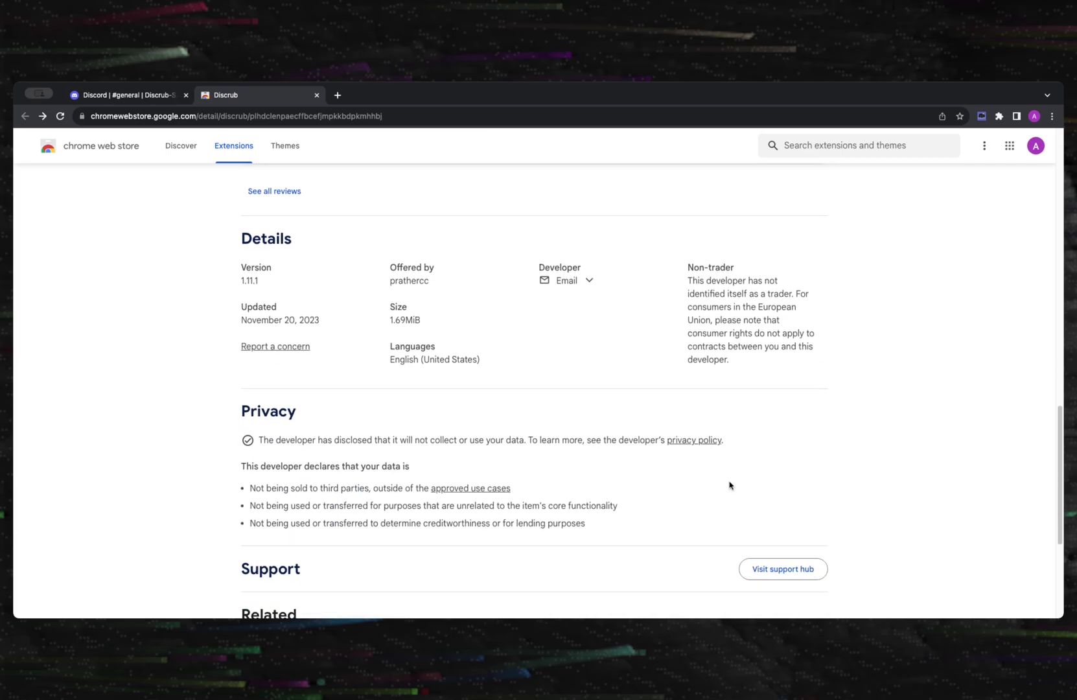
pyautogui.scroll(5, 729, 482)
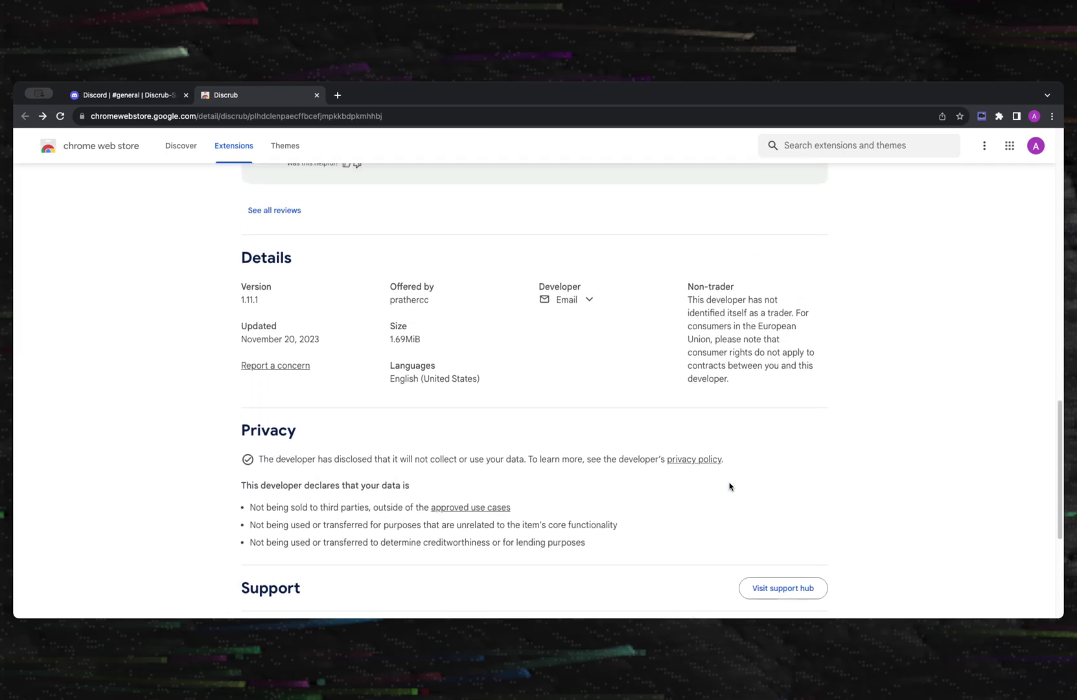
pyautogui.scroll(6, 729, 484)
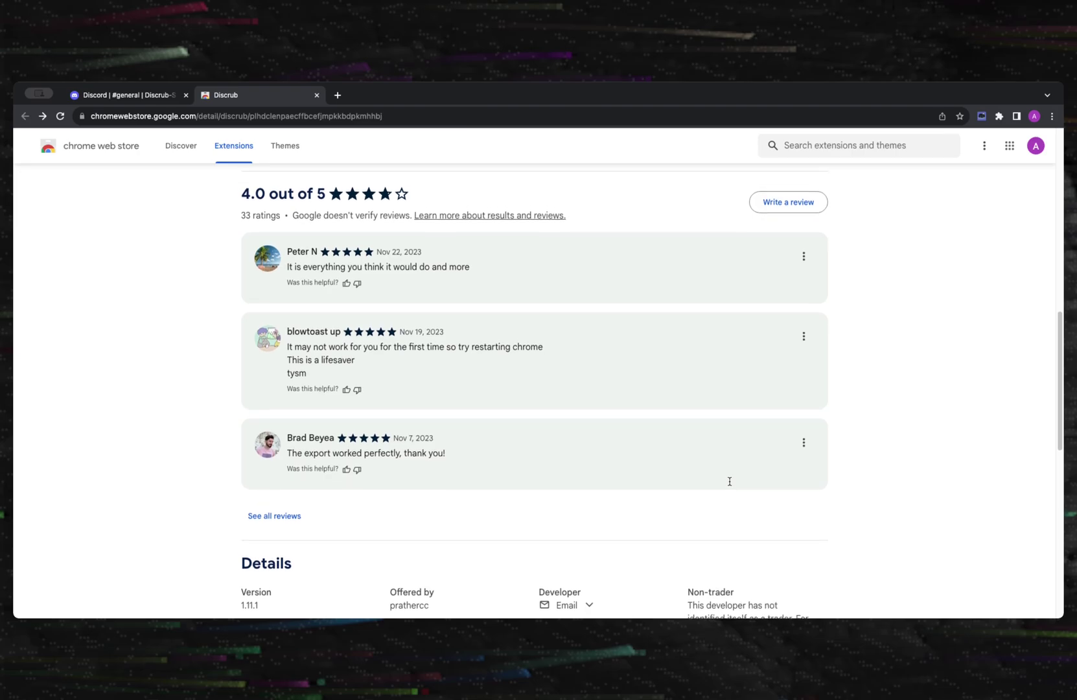
pyautogui.scroll(6, 729, 481)
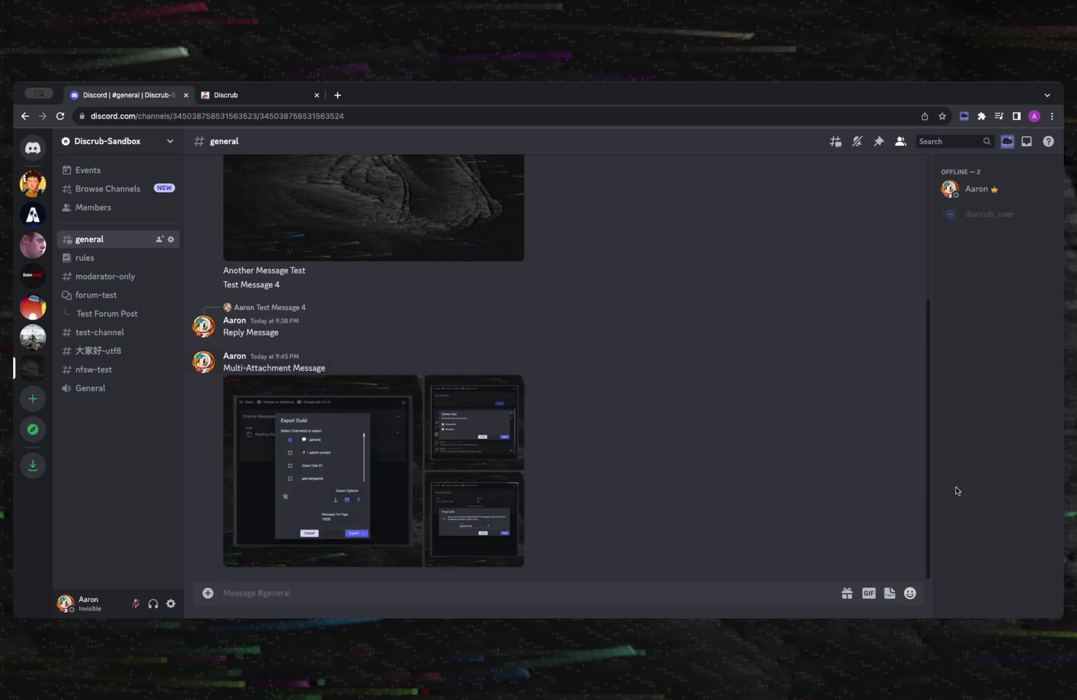
pyautogui.click(1007, 142)
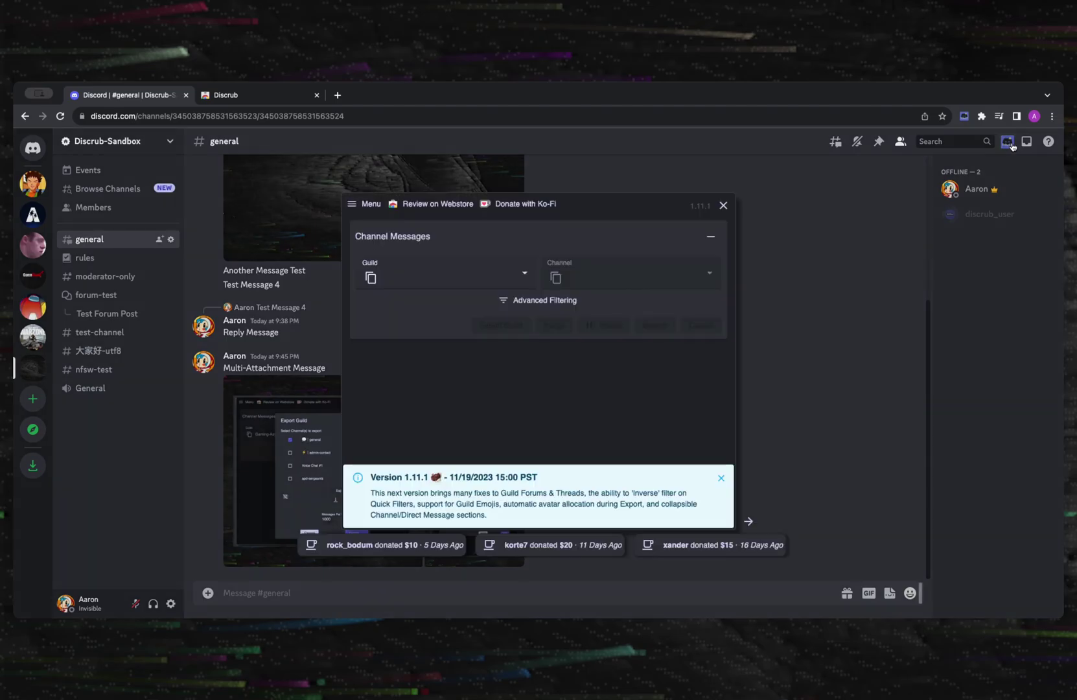
pyautogui.click(723, 206)
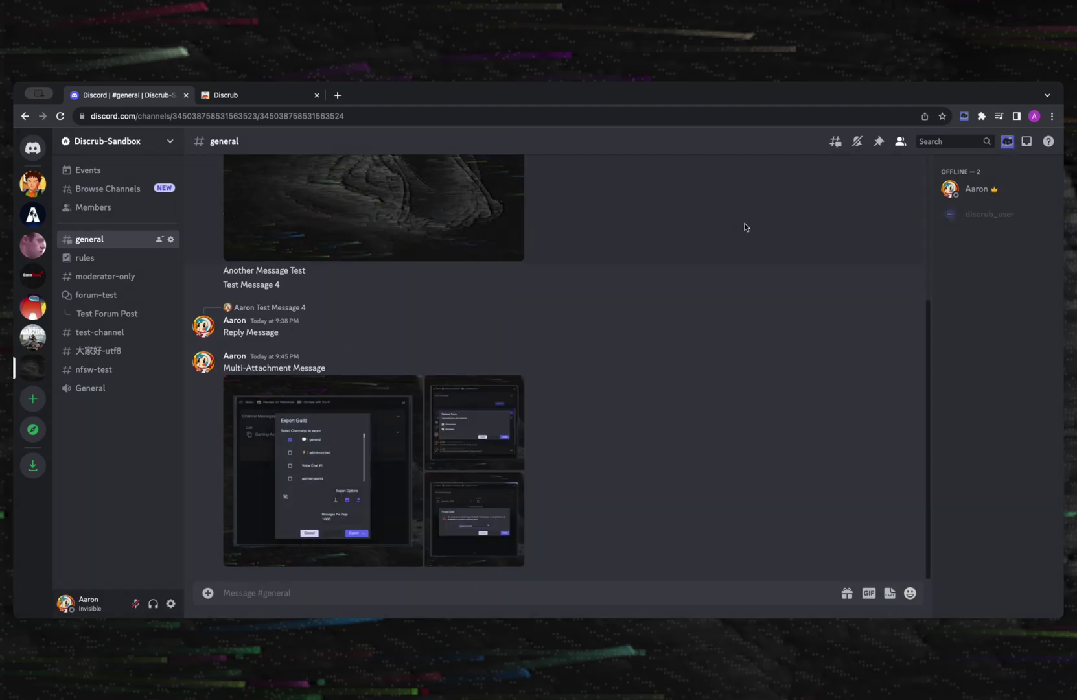
pyautogui.click(964, 120)
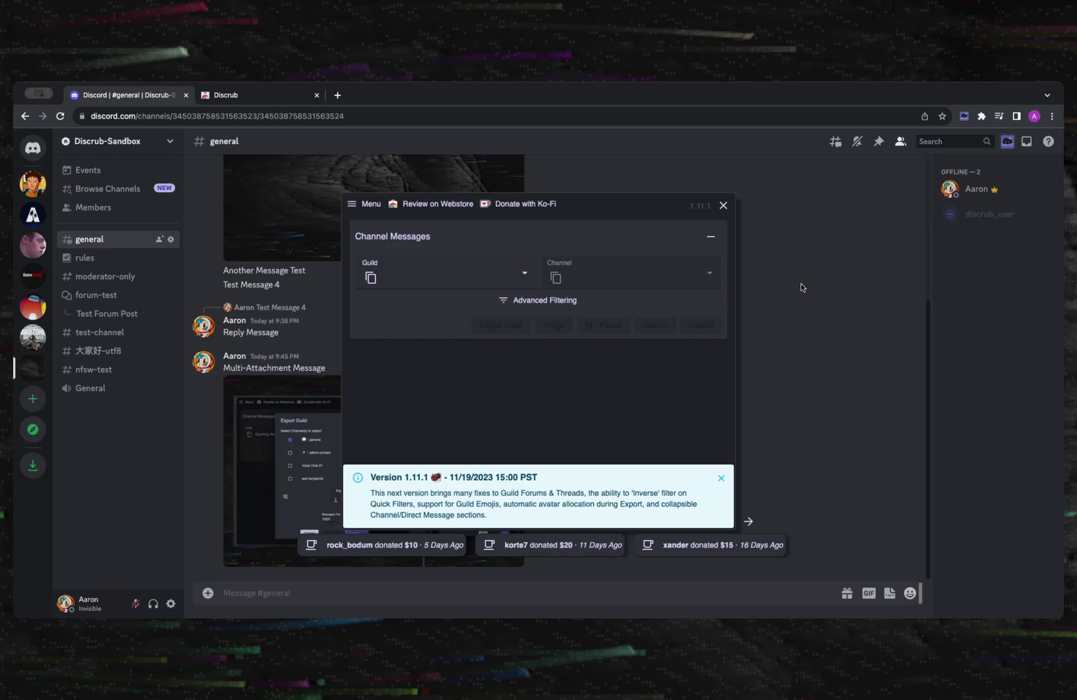
pyautogui.click(724, 207)
# Step: Choose Gaming-Asylum.com Official as the guild and copy the guild list
pyautogui.click(413, 278)
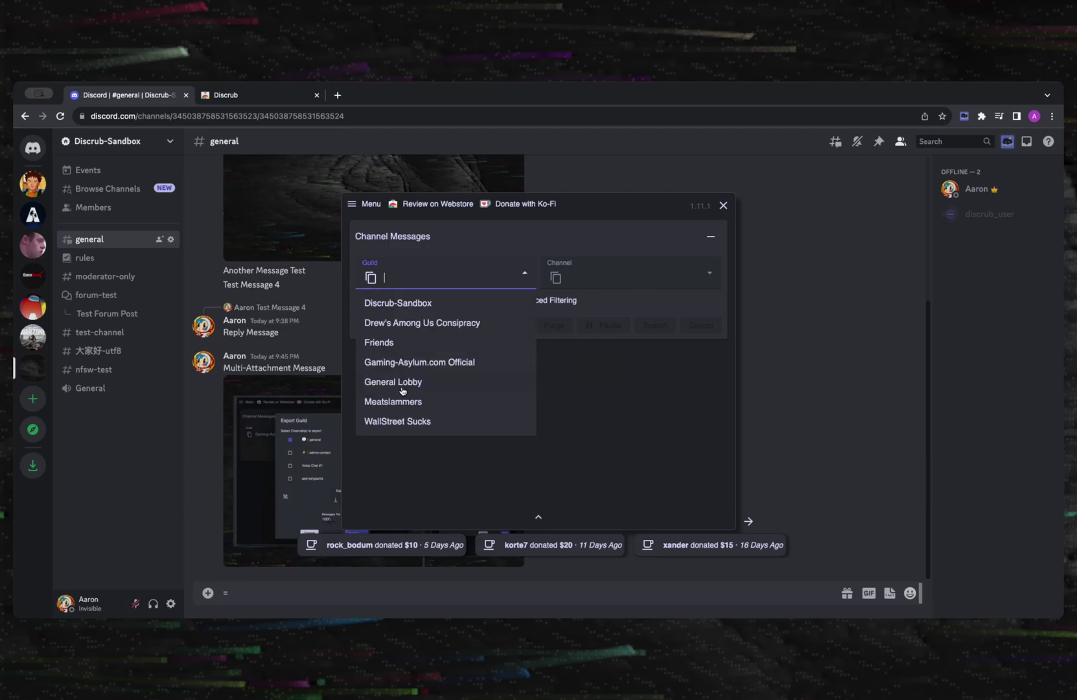
pyautogui.click(409, 362)
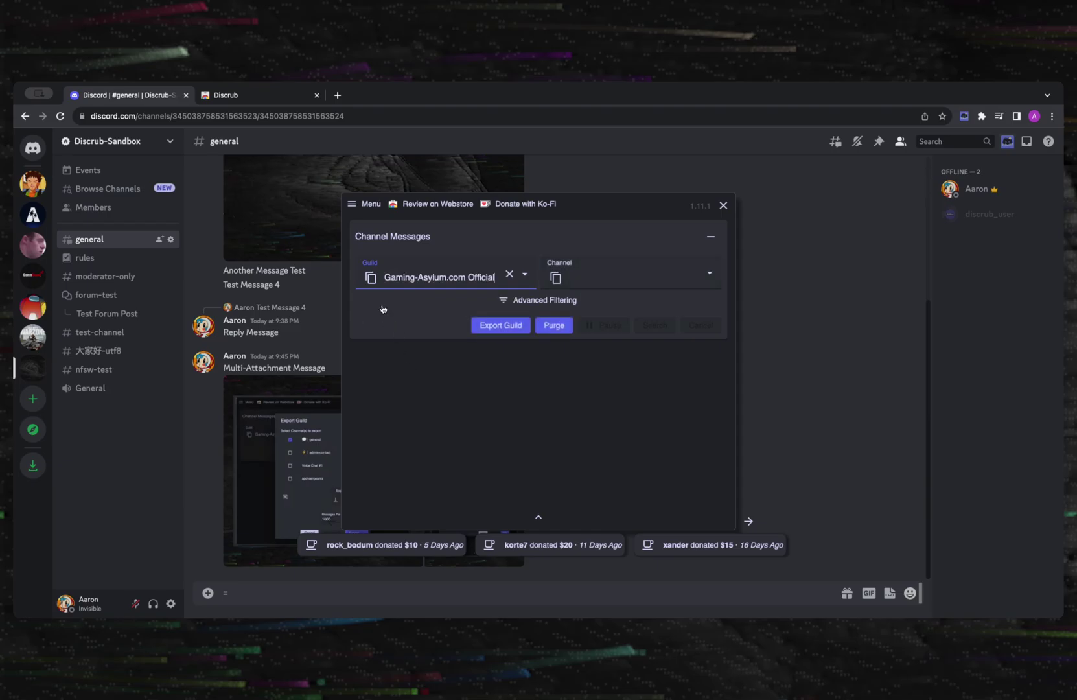
pyautogui.click(370, 278)
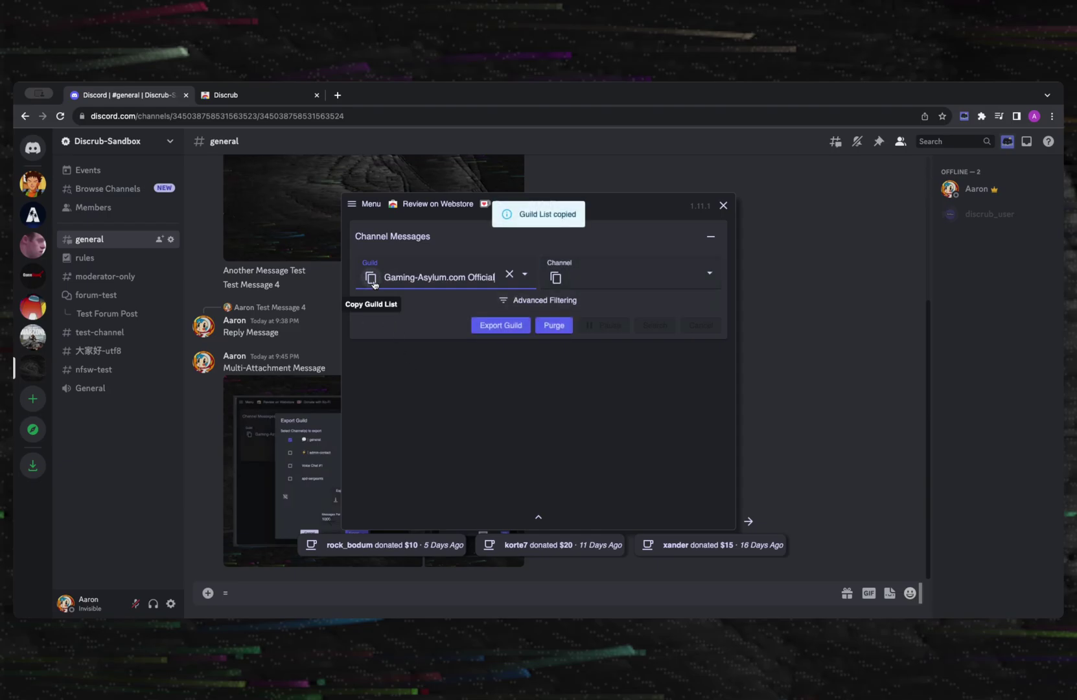
# Step: Copy the guild's channel list without picking a channel
pyautogui.click(638, 276)
pyautogui.scroll(-15, 632, 335)
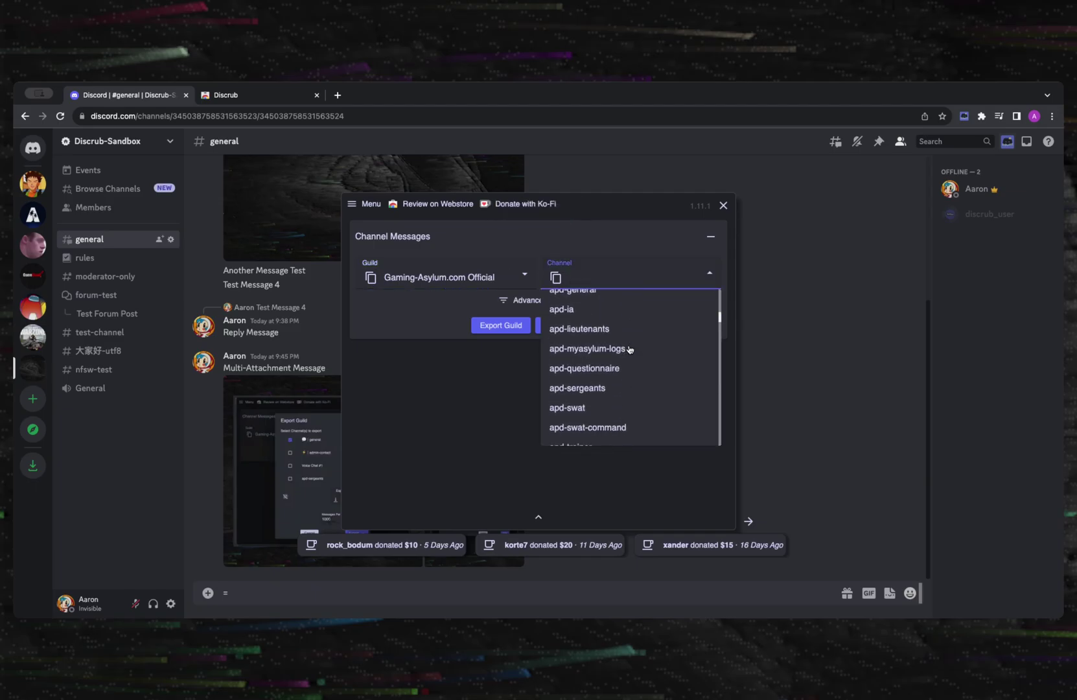
pyautogui.scroll(-15, 629, 350)
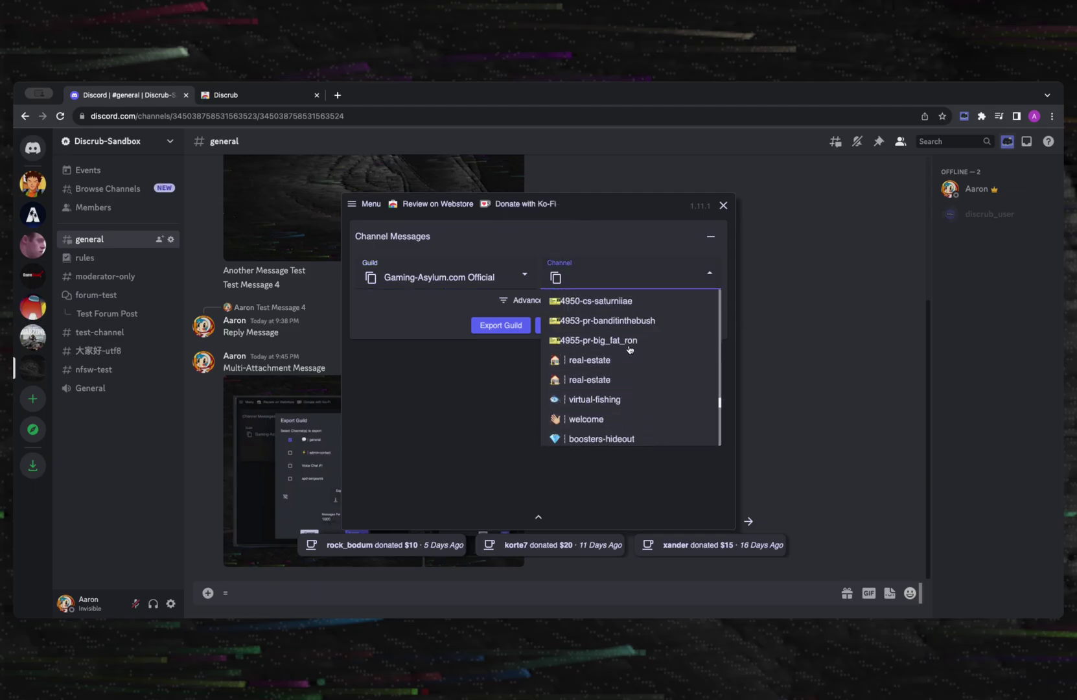
pyautogui.click(429, 422)
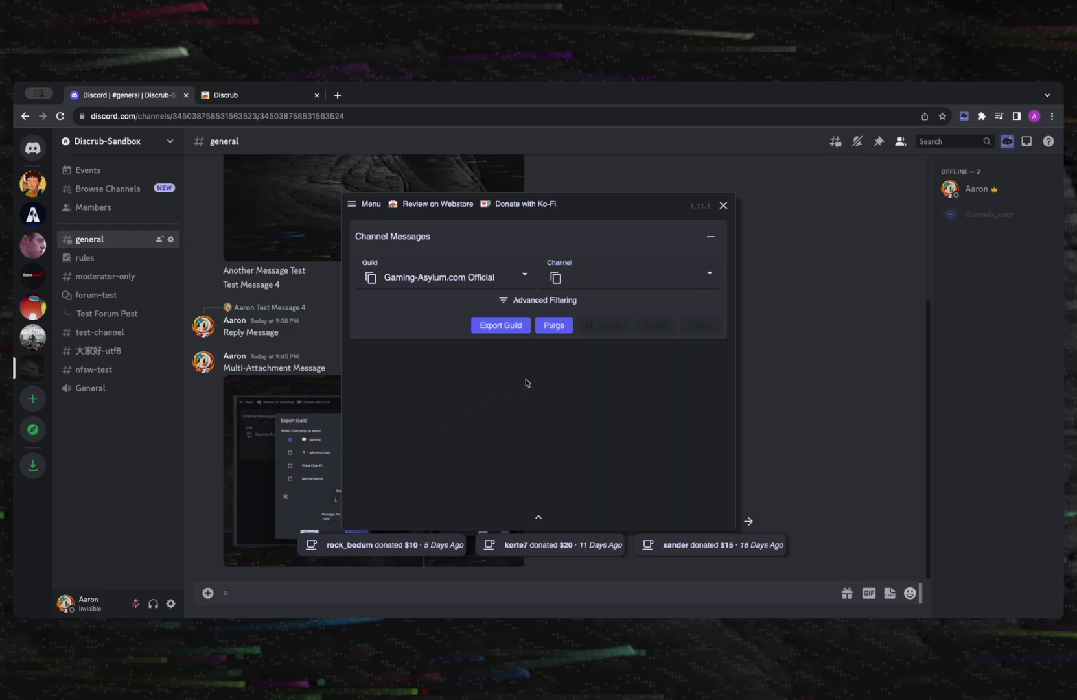
pyautogui.click(556, 279)
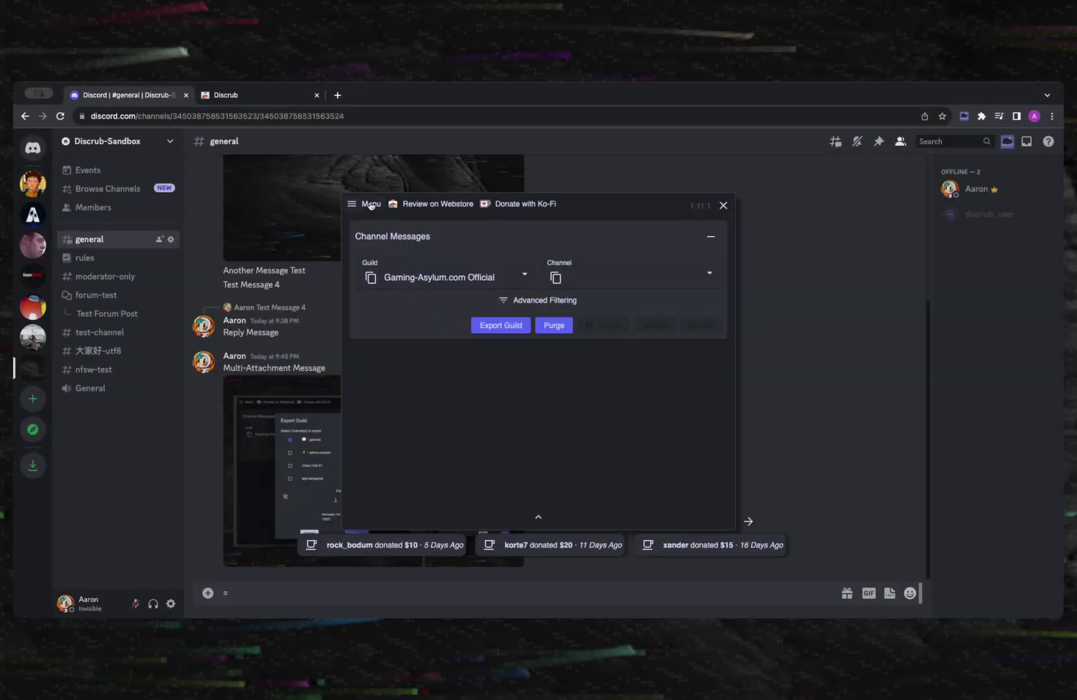
# Step: Switch Discrub to Direct Messages and copy the DM list, leaving no conversation selected
pyautogui.click(371, 204)
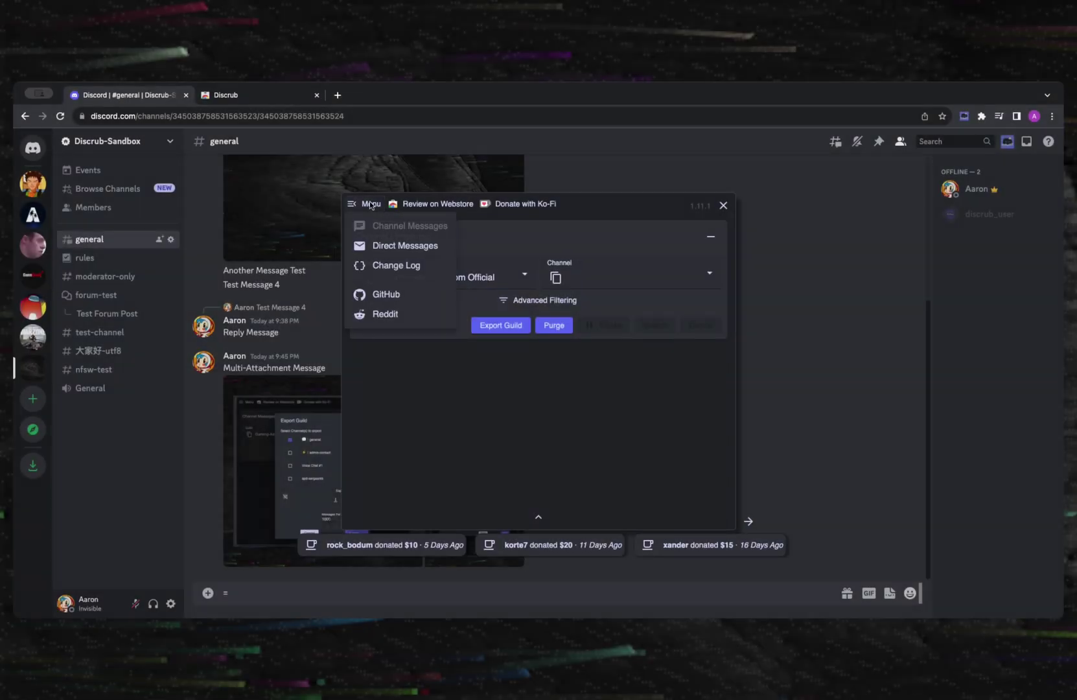
pyautogui.click(387, 246)
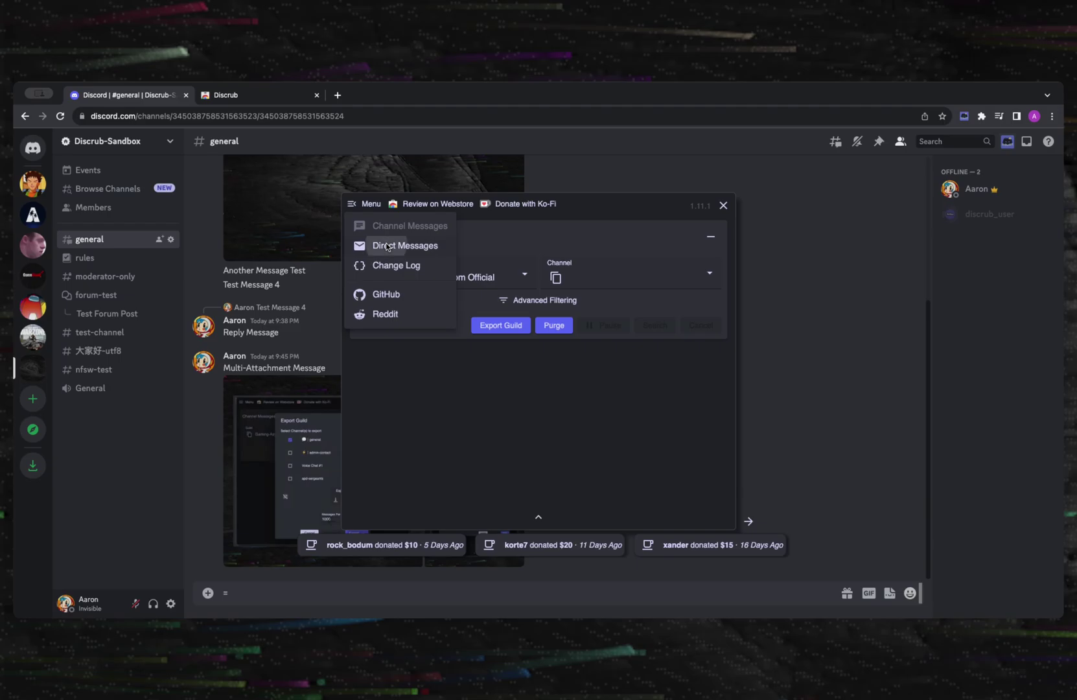
pyautogui.click(423, 276)
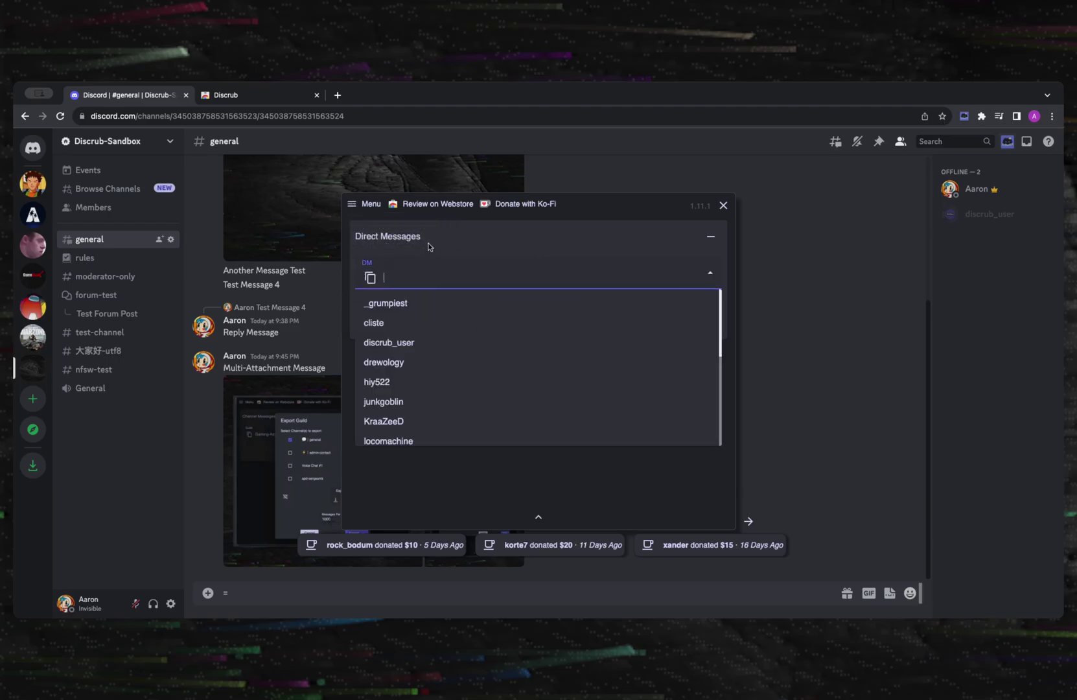
pyautogui.click(429, 248)
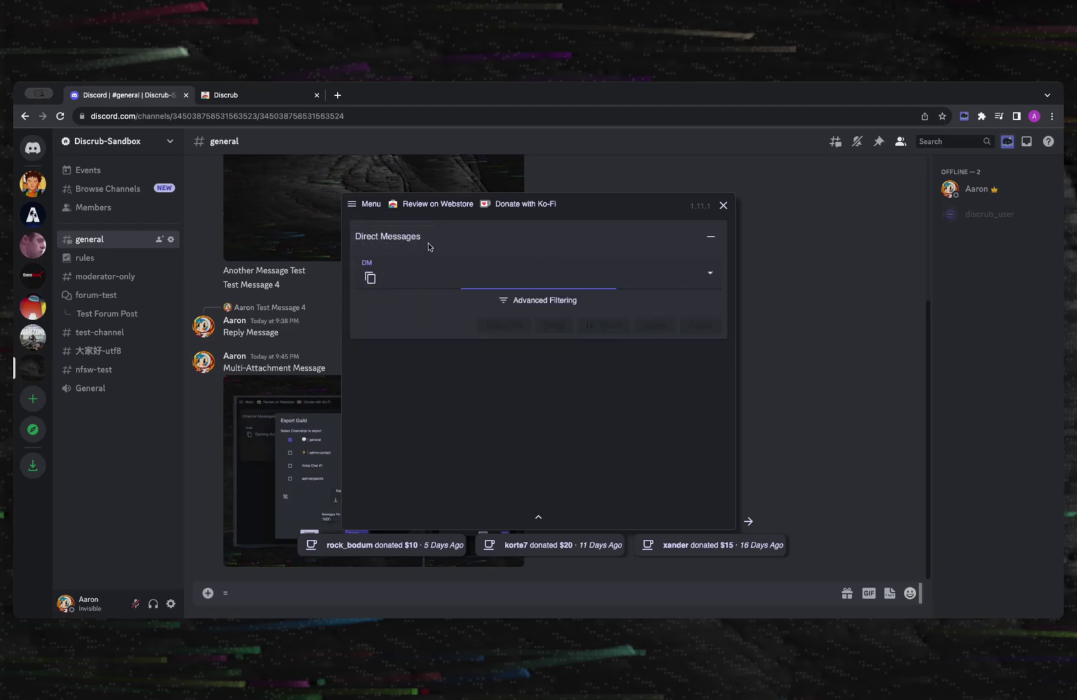
pyautogui.click(369, 278)
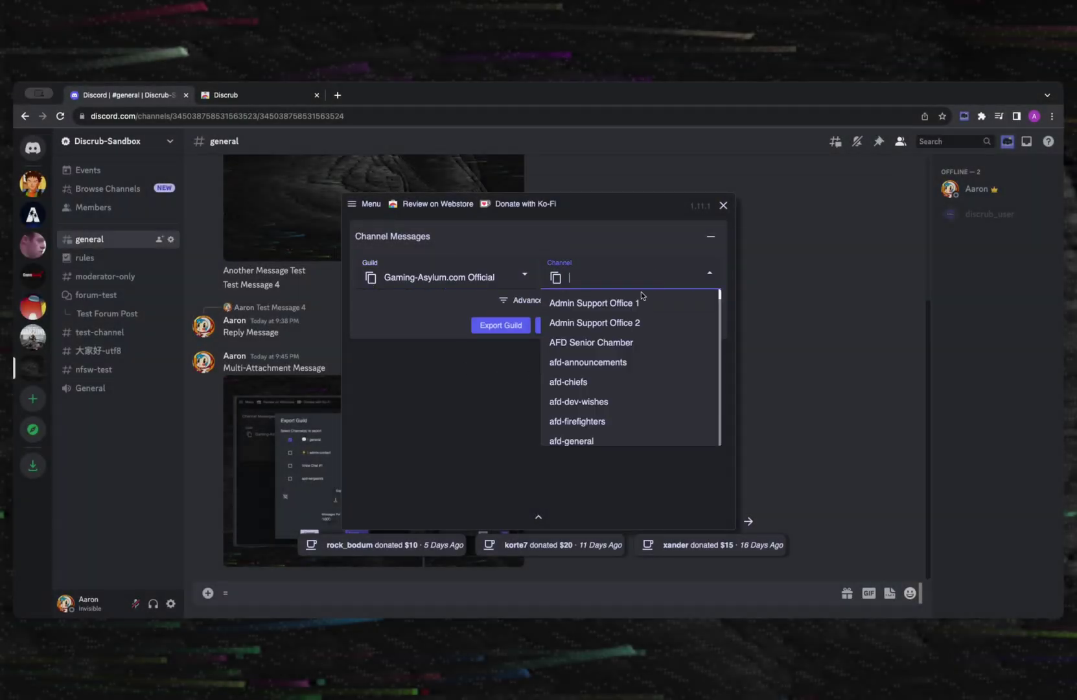
# Step: Choose the general channel and set Messages After to 11/23/2023 12:00 am
pyautogui.scroll(-10, 632, 350)
pyautogui.click(591, 367)
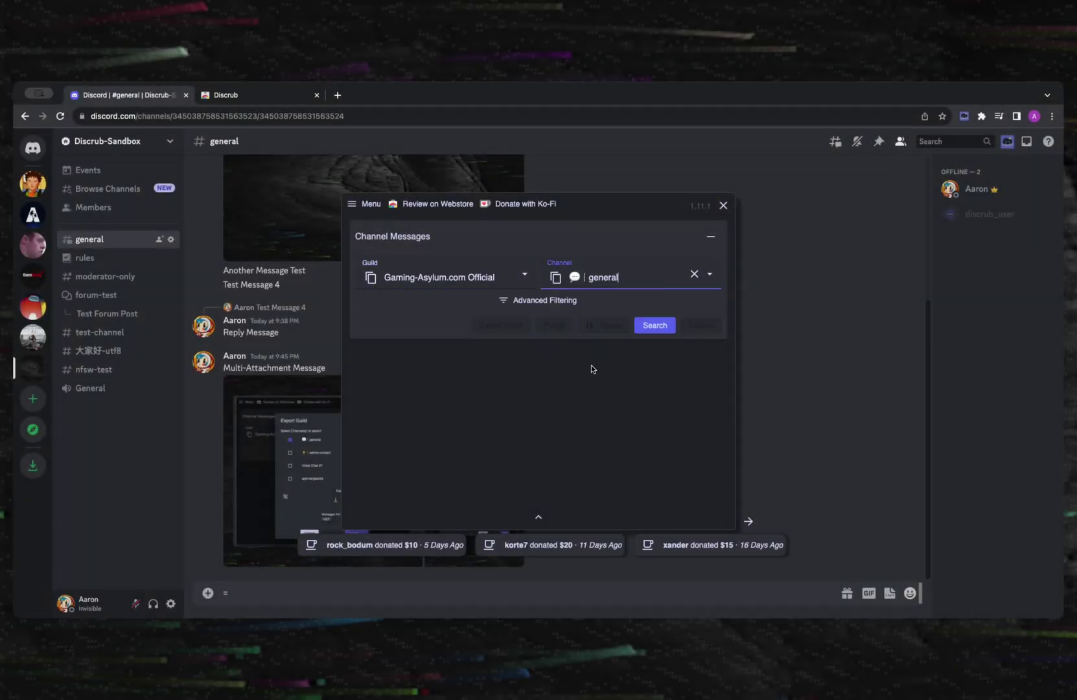
pyautogui.click(564, 301)
pyautogui.click(569, 319)
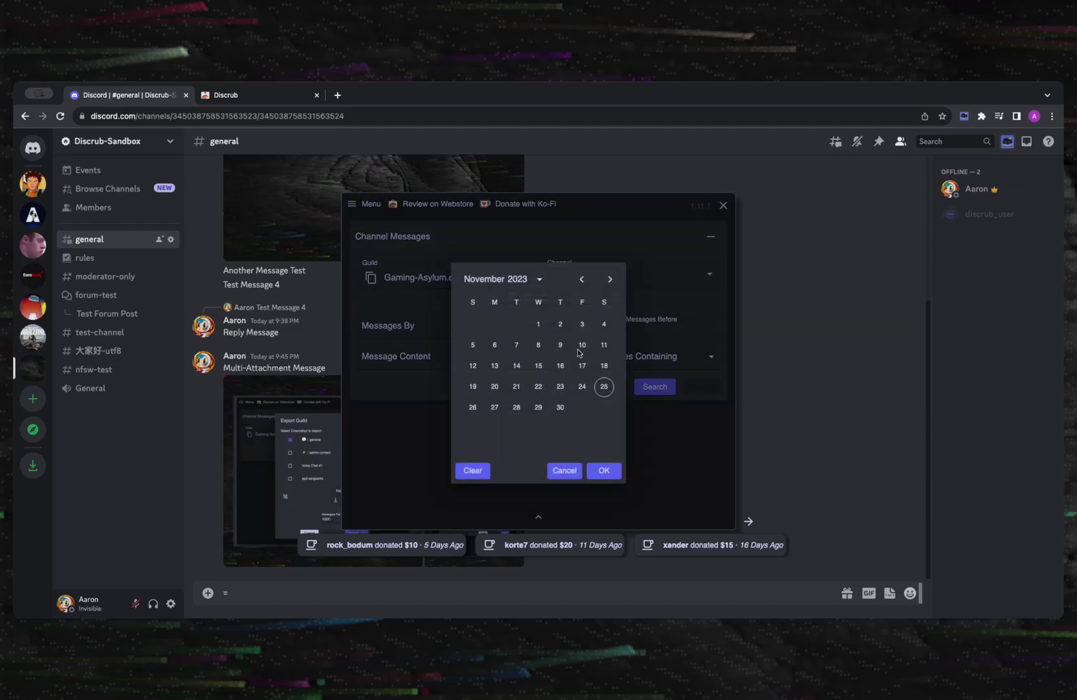
pyautogui.click(560, 388)
pyautogui.click(538, 409)
pyautogui.click(465, 409)
pyautogui.click(538, 311)
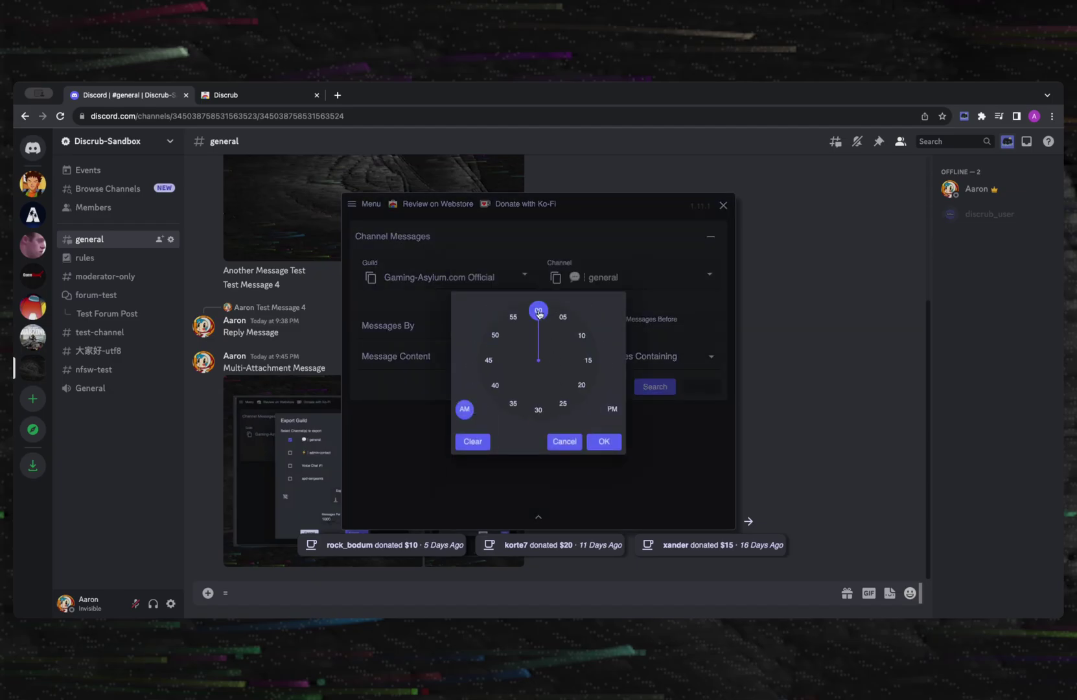
pyautogui.click(538, 312)
# Step: Set Messages Before to 11/25/2023 12:01 am and search the channel
pyautogui.click(670, 338)
pyautogui.click(602, 387)
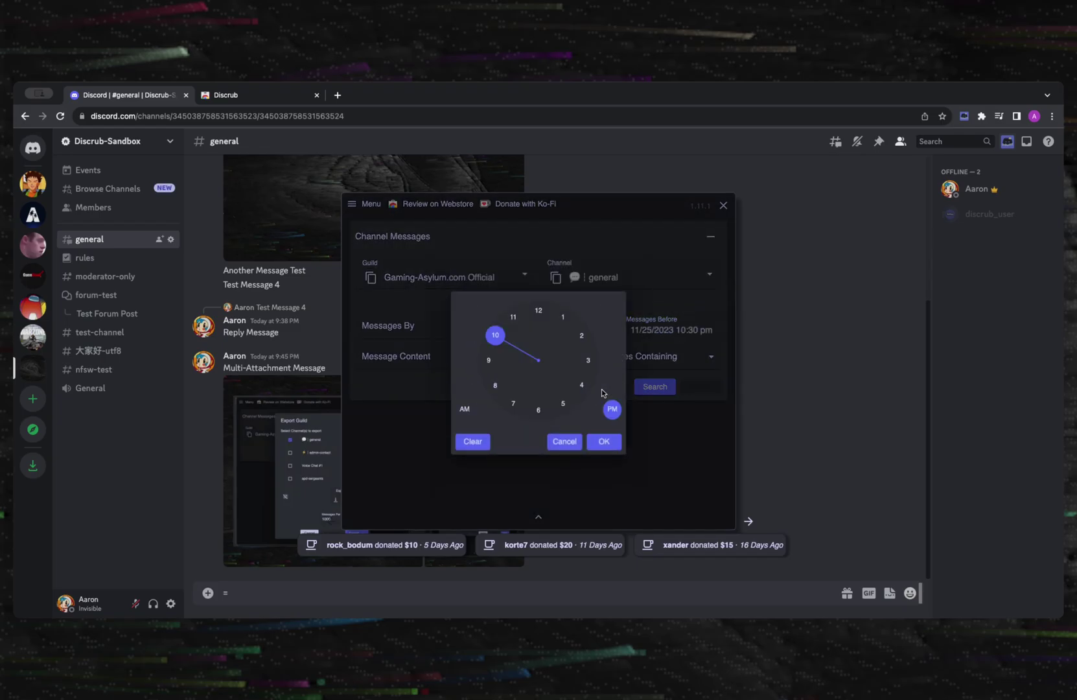
pyautogui.click(465, 409)
pyautogui.click(538, 311)
pyautogui.click(541, 311)
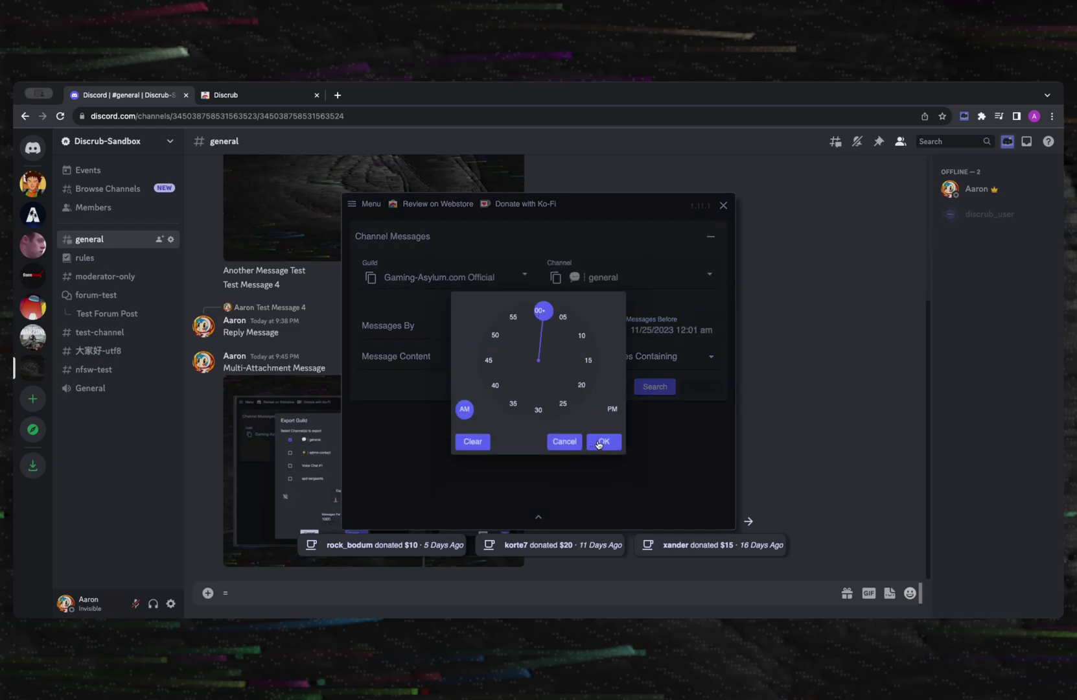
pyautogui.click(603, 441)
pyautogui.click(655, 387)
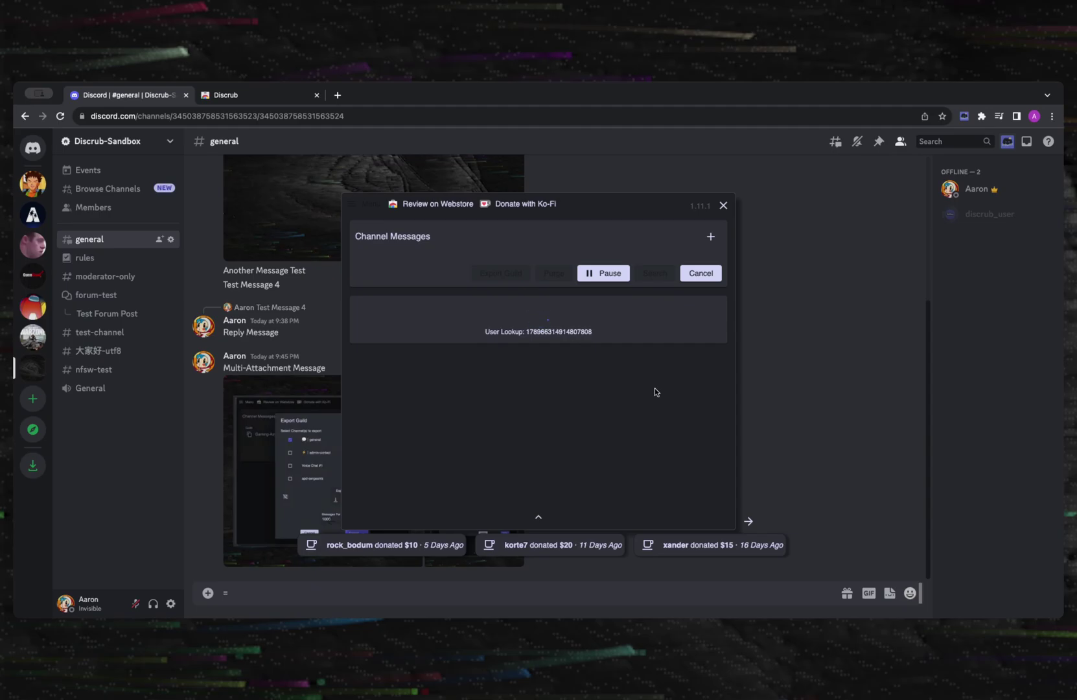
# Step: Restrict the search to messages containing files or images and run it again
pyautogui.click(711, 235)
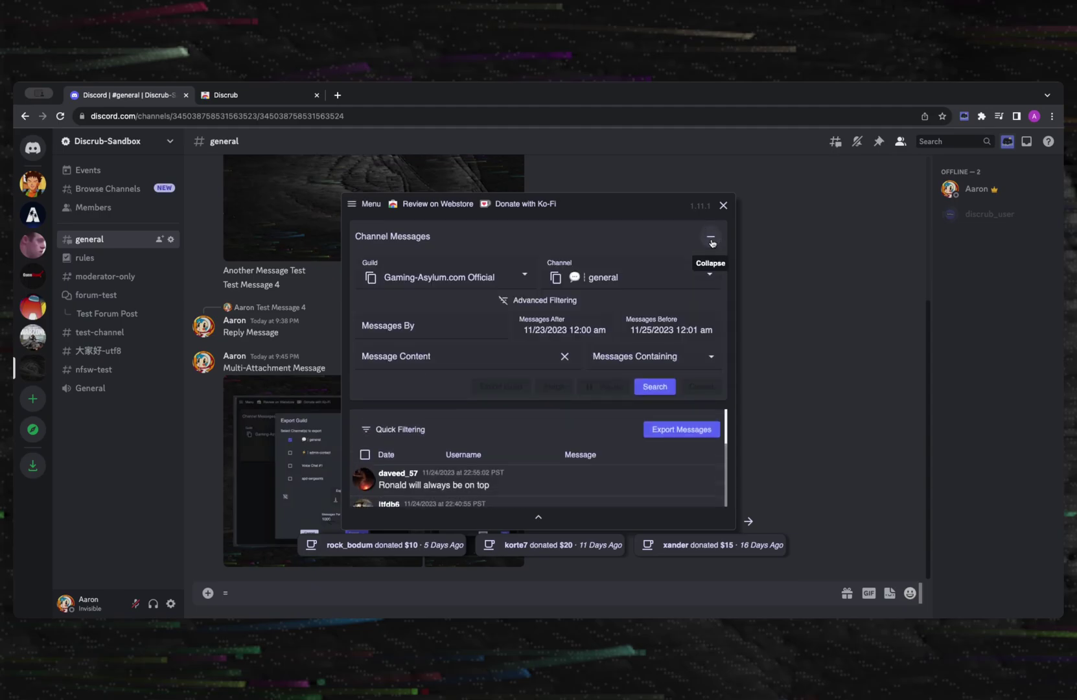
pyautogui.click(651, 356)
pyautogui.click(638, 409)
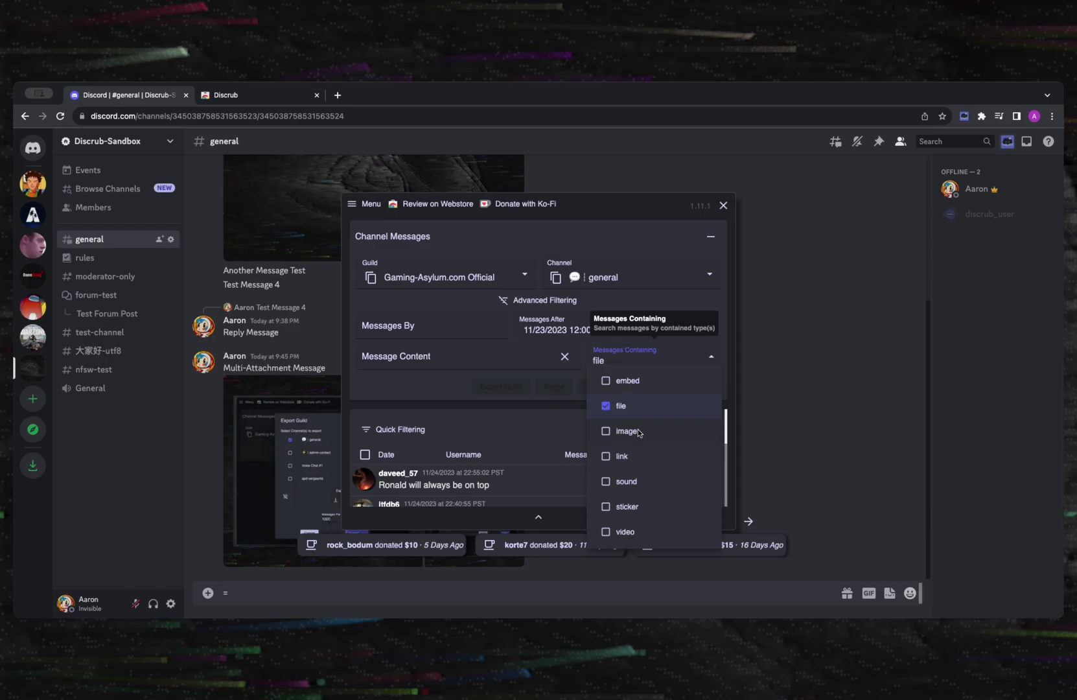
pyautogui.click(634, 433)
pyautogui.click(559, 414)
pyautogui.click(654, 387)
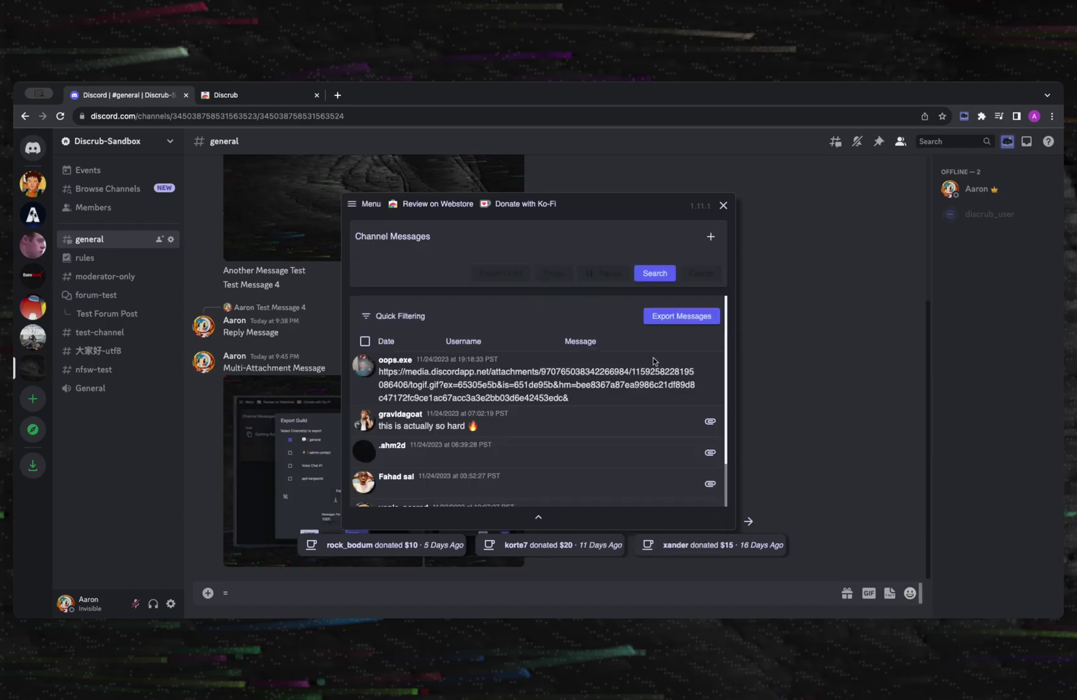
# Step: Reopen the search form and start a Message Content filter
pyautogui.click(712, 237)
pyautogui.scroll(-3, 541, 462)
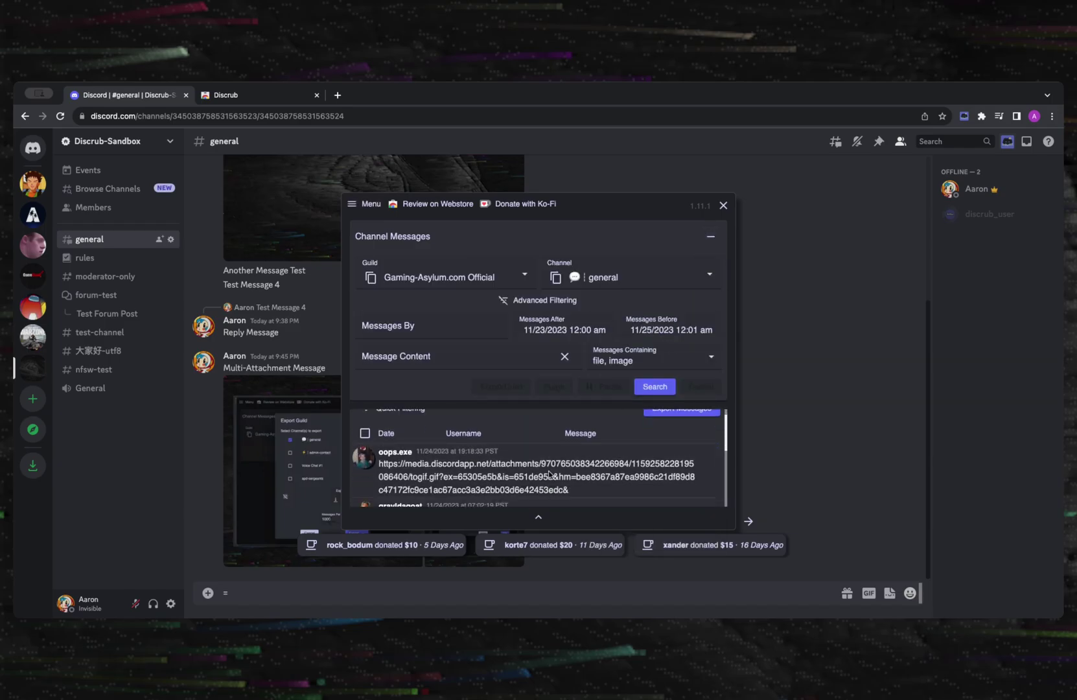
pyautogui.scroll(3, 541, 465)
pyautogui.click(466, 358)
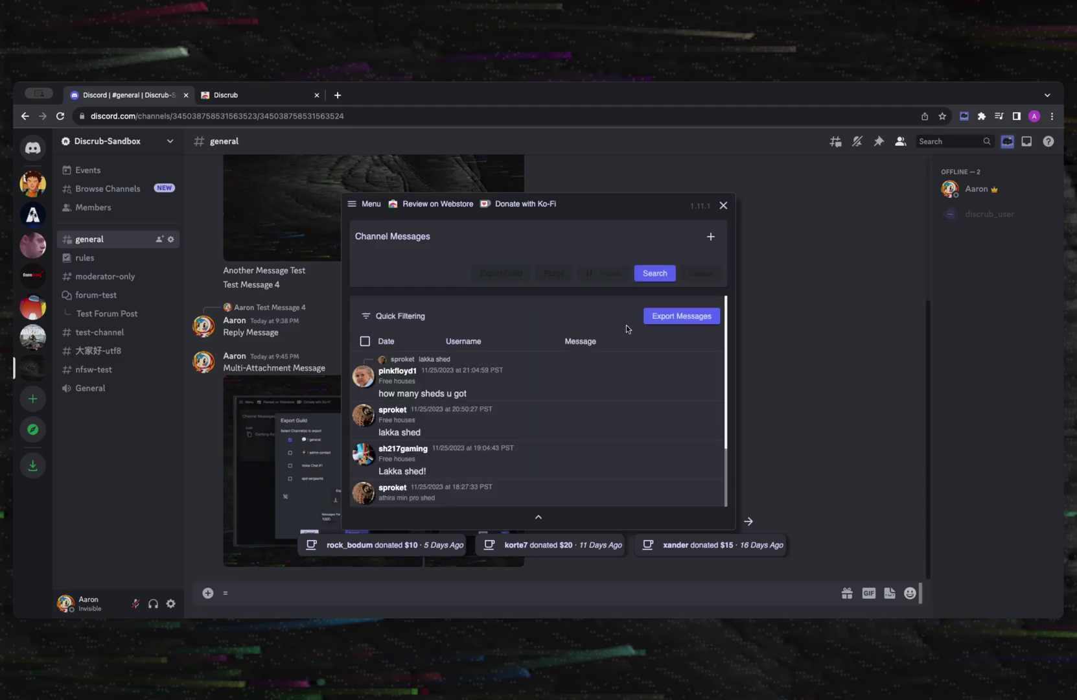
# Step: Open Quick Filtering and copy the list of threads
pyautogui.click(368, 316)
pyautogui.click(618, 423)
pyautogui.scroll(-5, 635, 391)
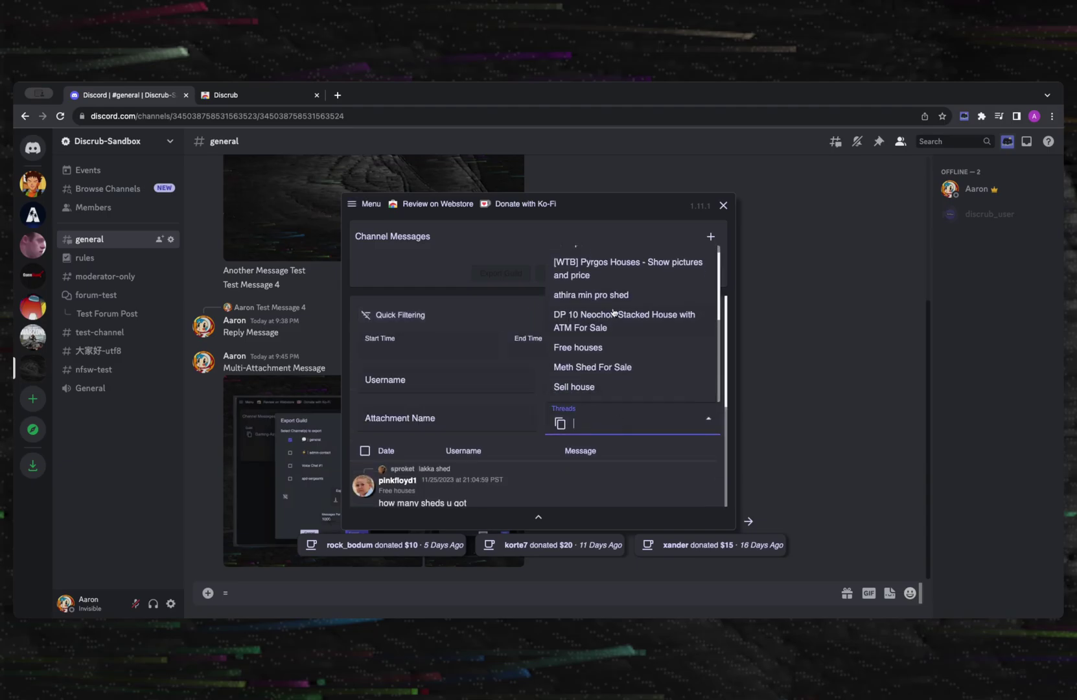
pyautogui.click(641, 421)
pyautogui.click(559, 422)
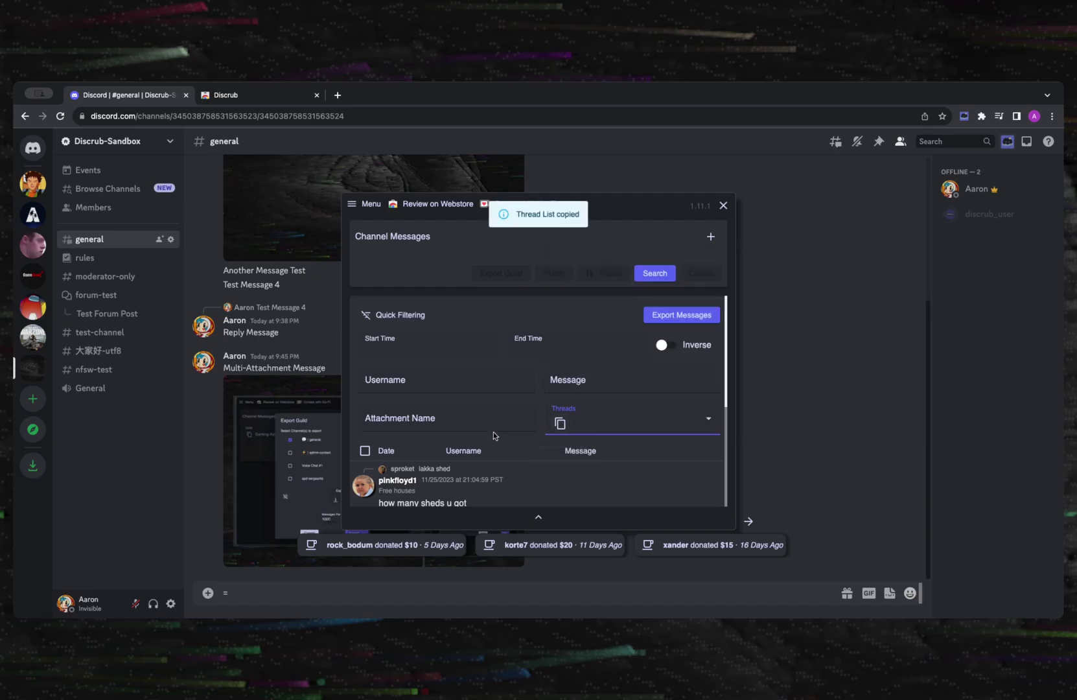
# Step: Filter by attachment name 'ig' and inspect the matching message's attachments
pyautogui.click(389, 415)
pyautogui.scroll(-3, 538, 415)
pyautogui.click(711, 356)
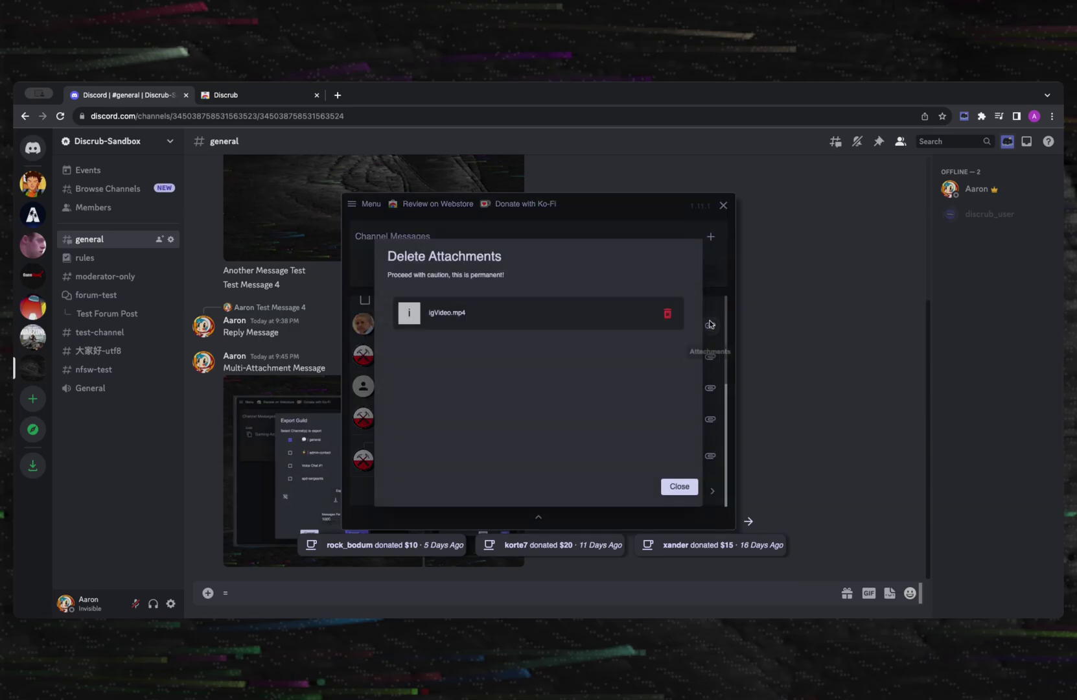
pyautogui.click(671, 486)
pyautogui.click(435, 418)
pyautogui.write('ig')
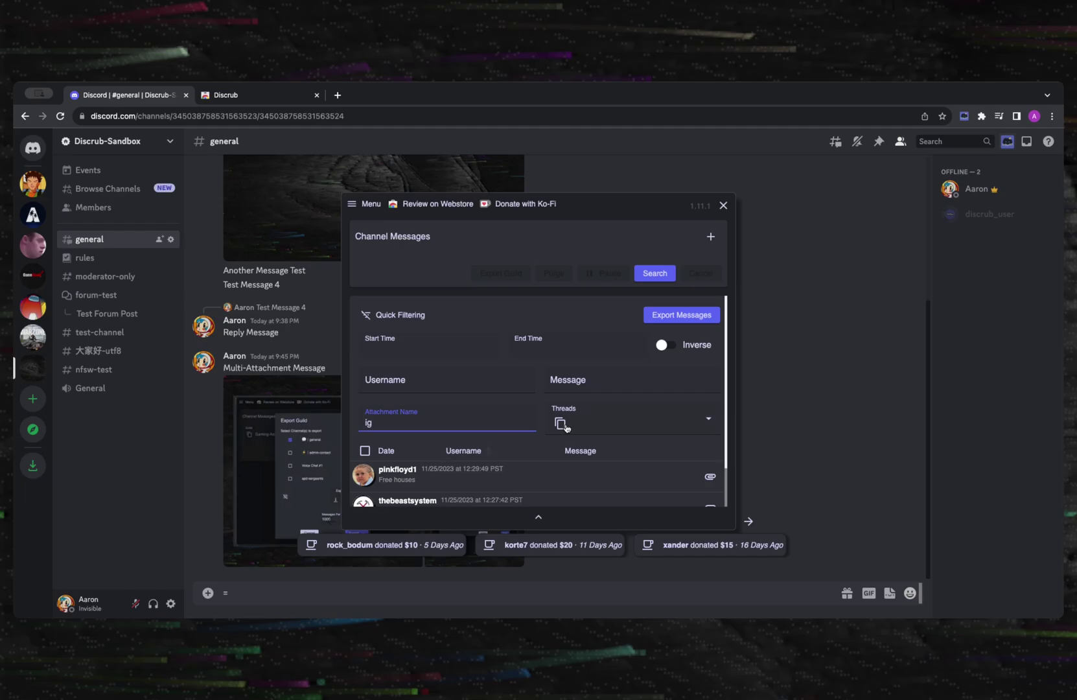
pyautogui.scroll(-1, 721, 448)
pyautogui.click(710, 442)
pyautogui.click(680, 486)
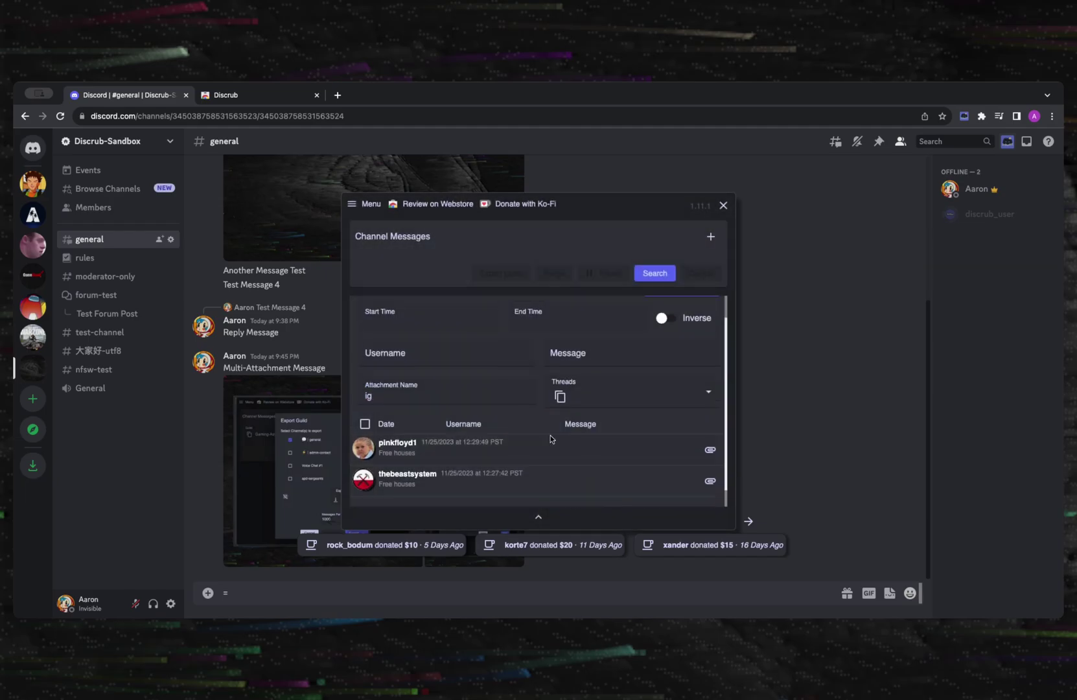
# Step: Try a username filter of 'pinkfloyd1', then clear it
pyautogui.click(469, 363)
pyautogui.write('pinkfloyd1')
pyautogui.scroll(-4, 508, 423)
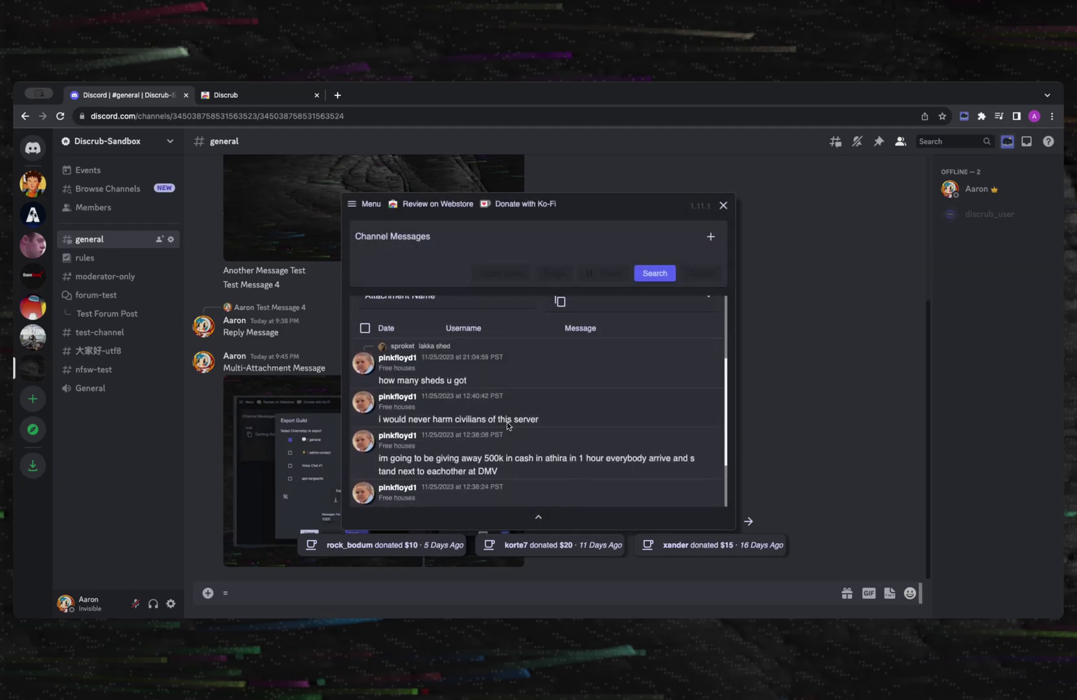
pyautogui.press('BackSpace')
pyautogui.press('BackSpace')
pyautogui.press('BackSpace')
pyautogui.press('BackSpace')
pyautogui.press('BackSpace')
pyautogui.press('BackSpace')
pyautogui.press('BackSpace')
pyautogui.press('BackSpace')
pyautogui.press('BackSpace')
pyautogui.press('BackSpace')
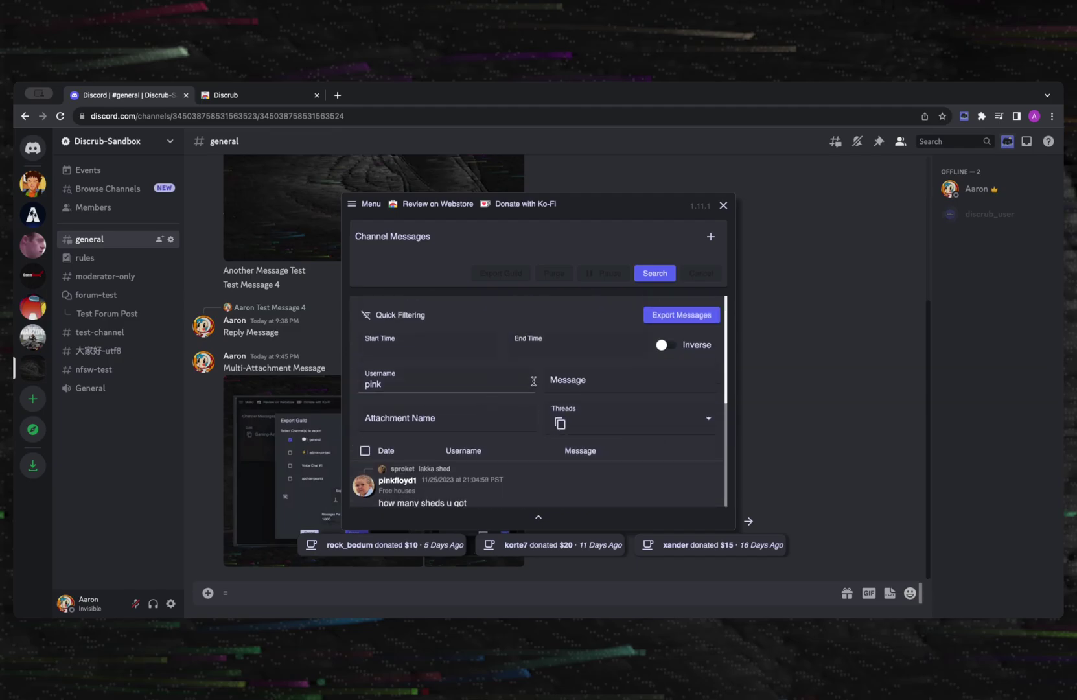
# Step: Filter messages by the text 'Lakka', toggle Inverse on and off, then clear it
pyautogui.click(601, 383)
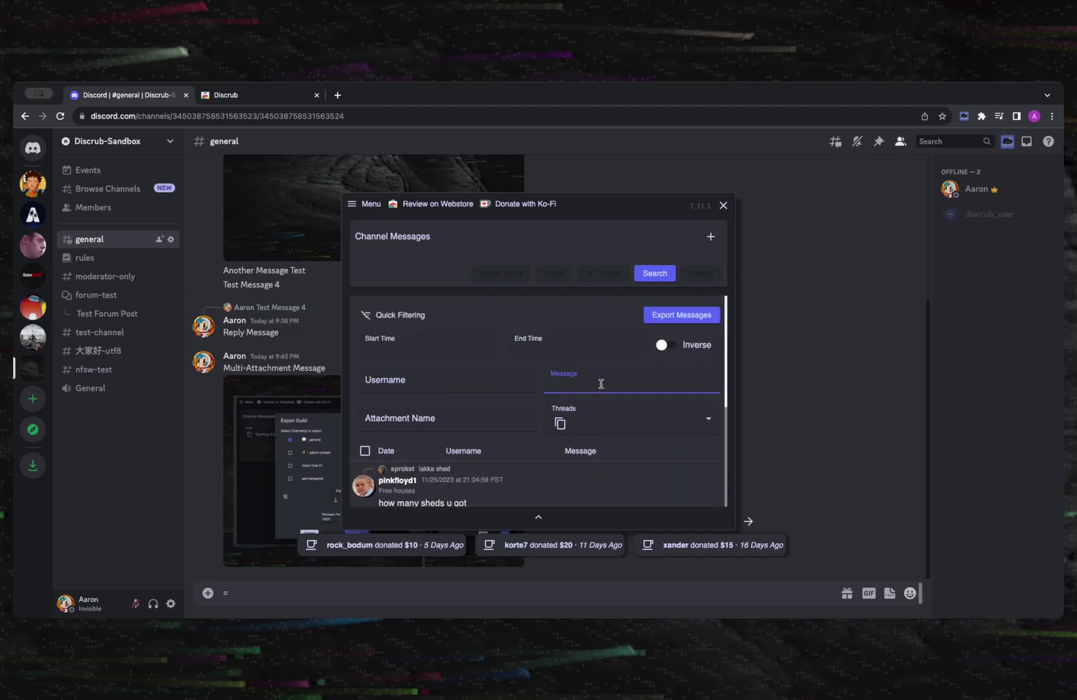
pyautogui.write('Lakka')
pyautogui.scroll(-5, 550, 440)
pyautogui.scroll(5, 589, 447)
pyautogui.click(663, 344)
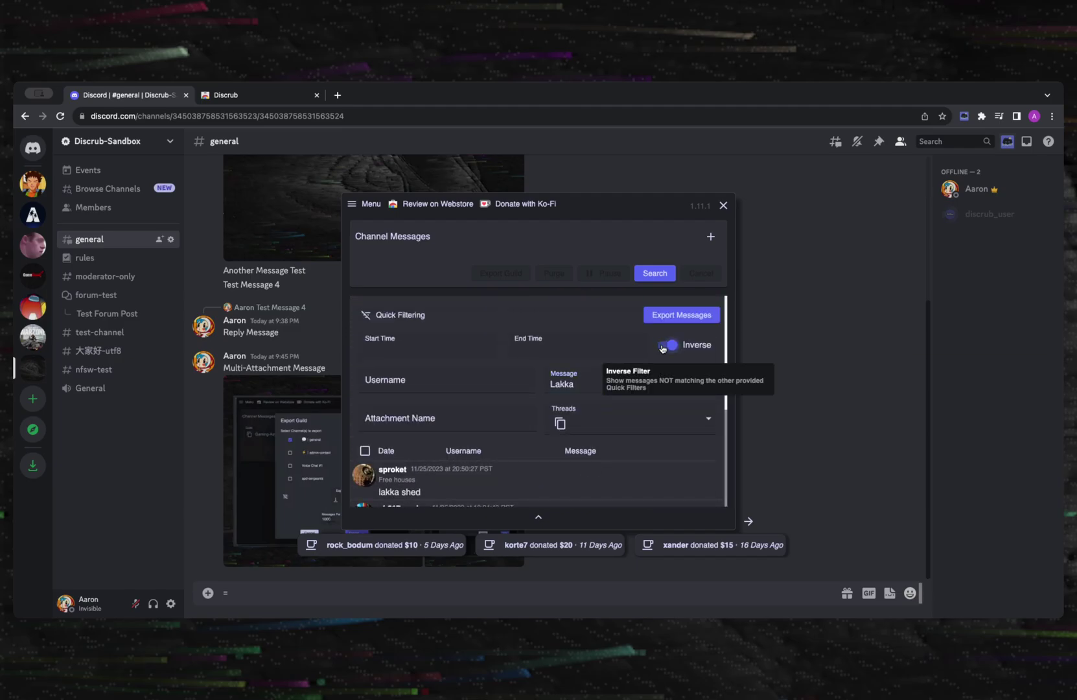
pyautogui.scroll(-3, 548, 389)
pyautogui.scroll(3, 647, 363)
pyautogui.click(667, 343)
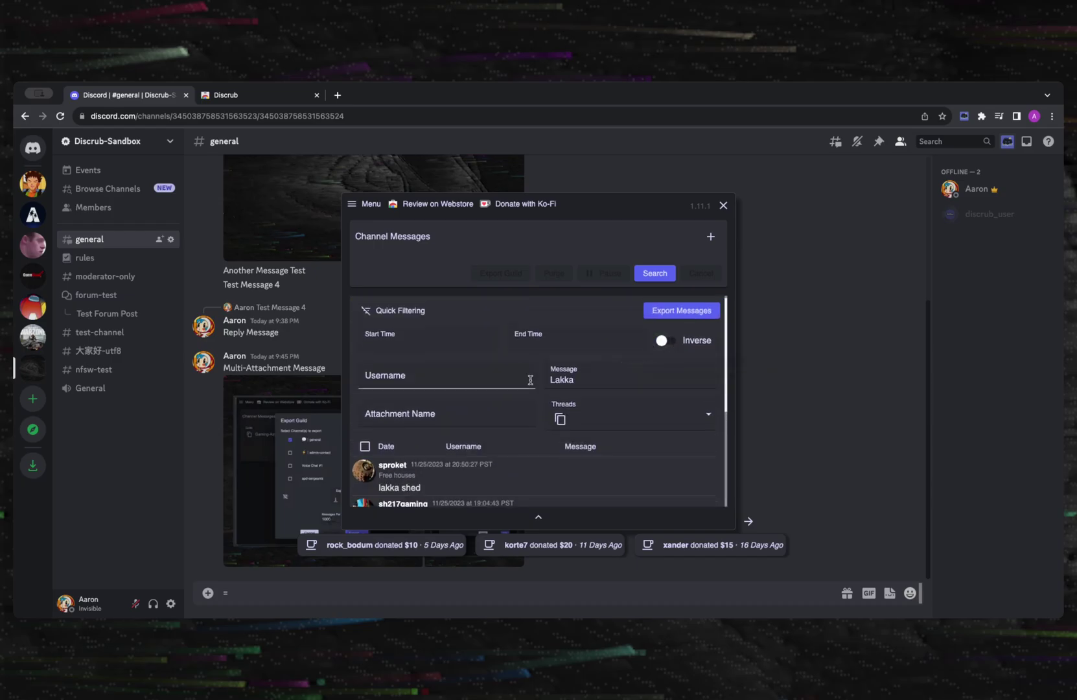
pyautogui.click(623, 381)
pyautogui.press('BackSpace')
pyautogui.press('BackSpace')
pyautogui.press('BackSpace')
pyautogui.press('BackSpace')
pyautogui.press('BackSpace')
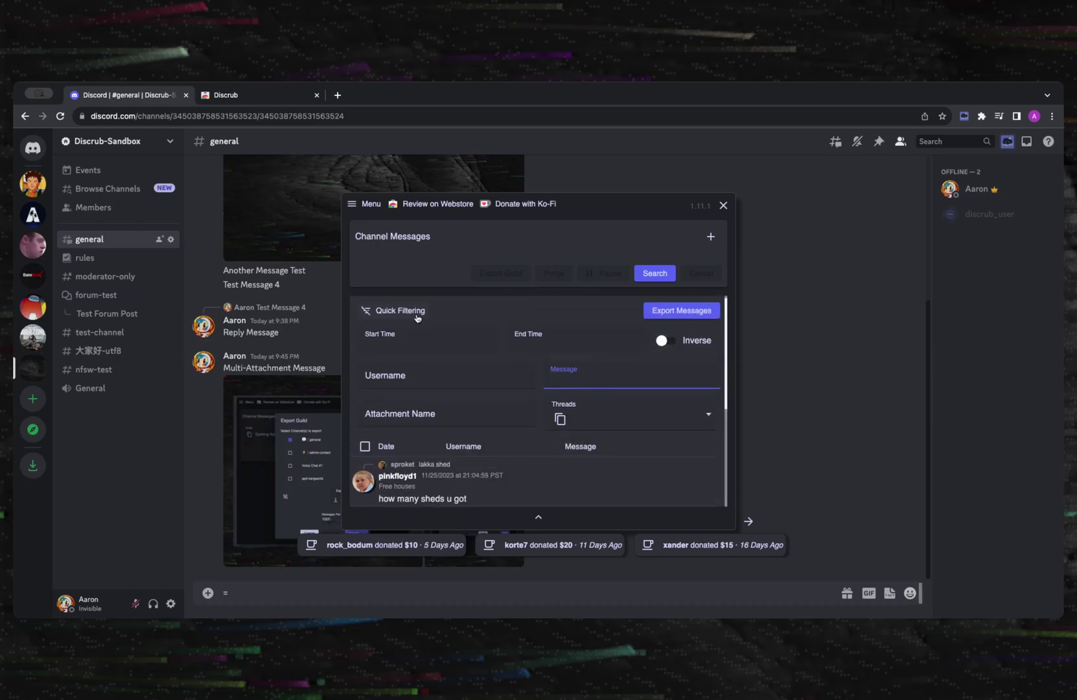
# Step: Set the quick-filter Start Time to 11/25/2023 12:00 am
pyautogui.scroll(-2, 425, 329)
pyautogui.scroll(2, 431, 344)
pyautogui.click(430, 350)
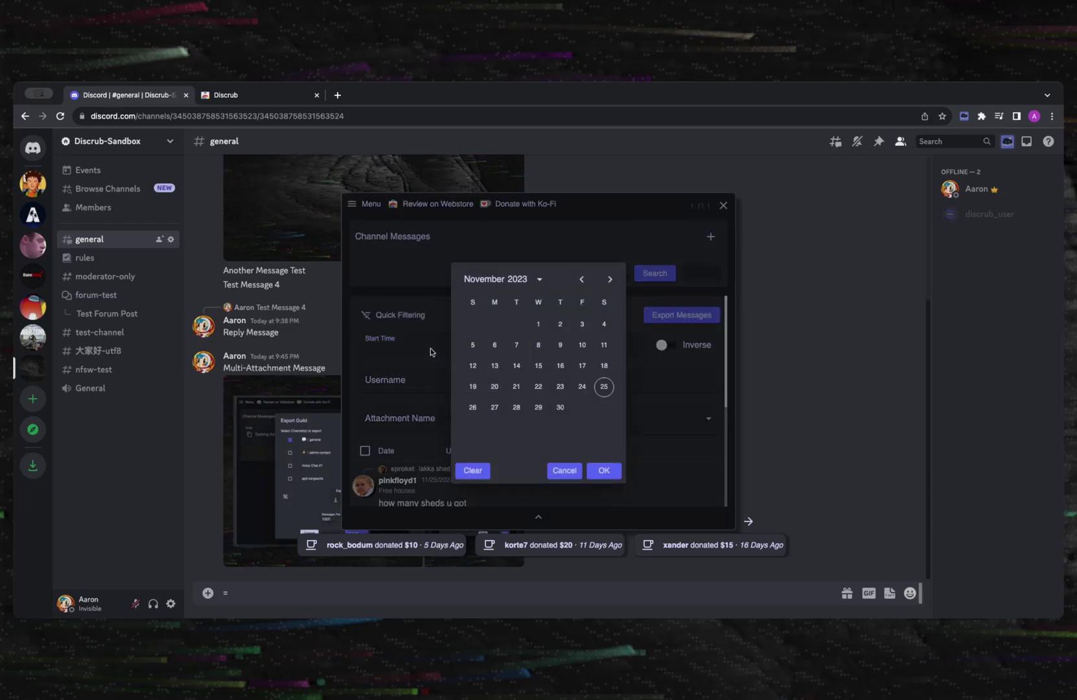
pyautogui.click(603, 387)
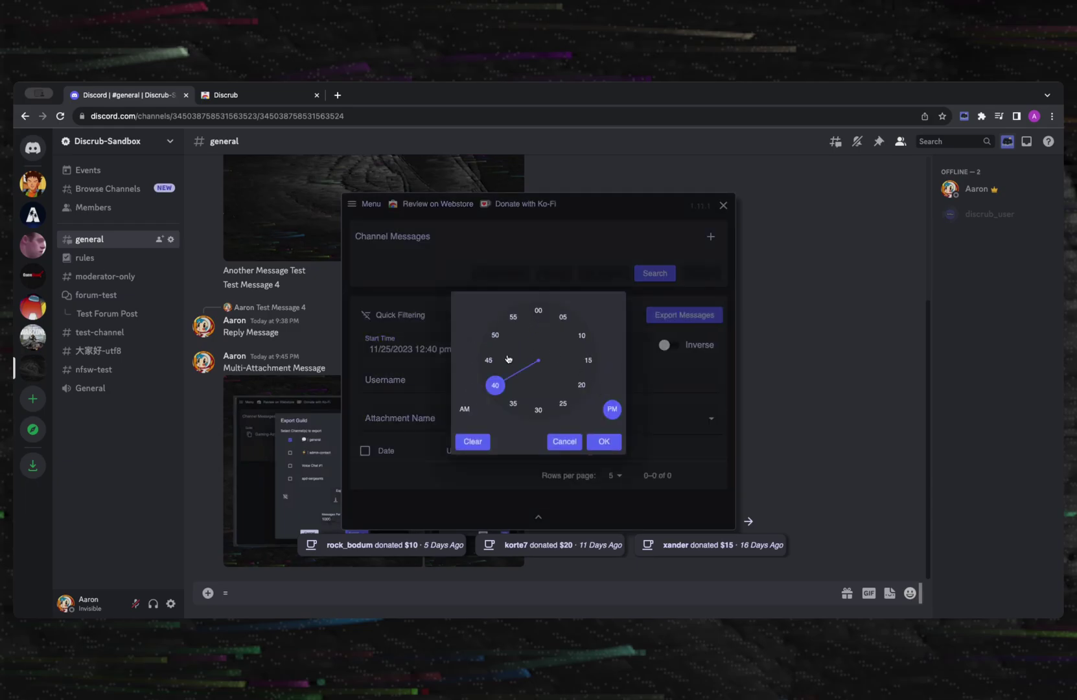
pyautogui.click(606, 447)
pyautogui.scroll(-3, 605, 453)
pyautogui.scroll(3, 608, 458)
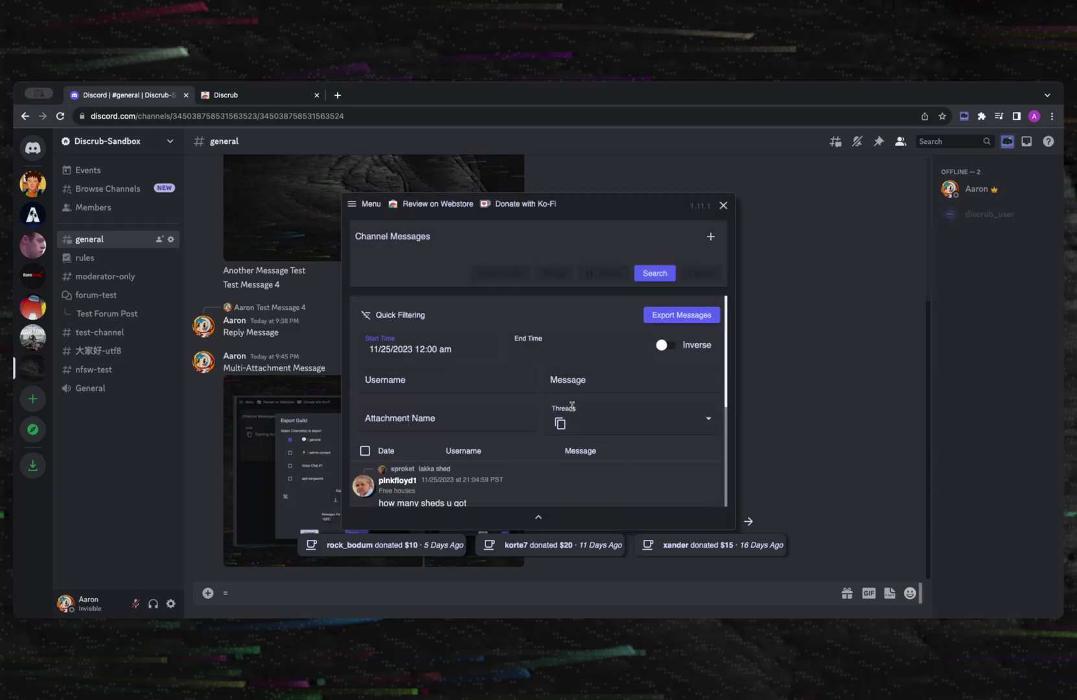
# Step: Set a quick-filter End Time, leaving 96 messages listed
pyautogui.click(556, 353)
pyautogui.click(600, 386)
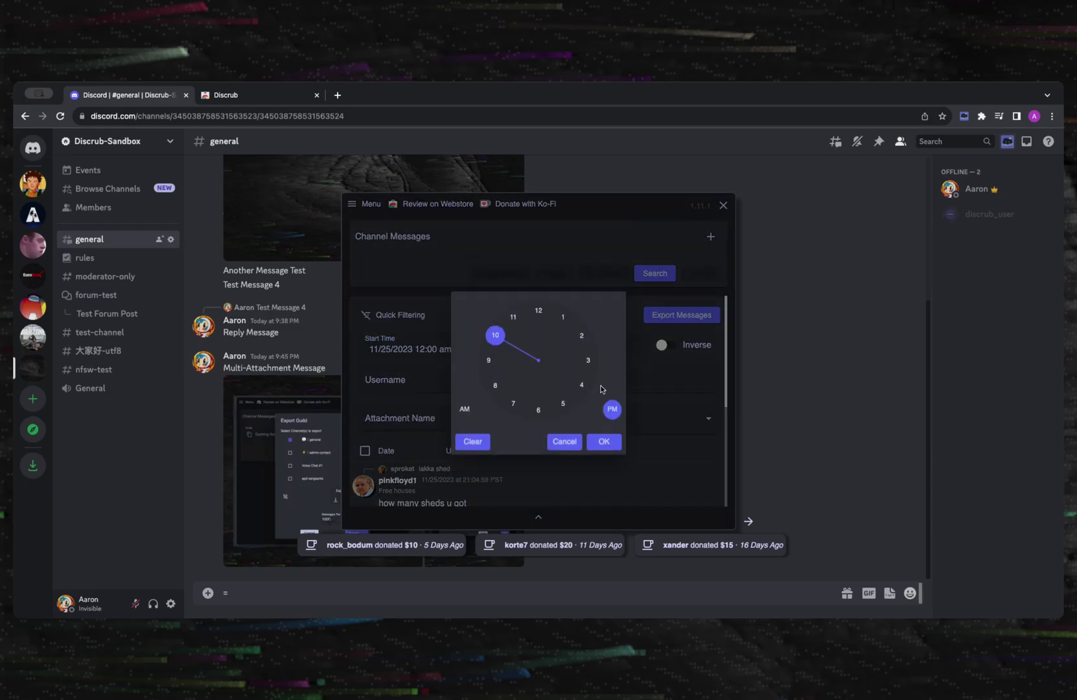
pyautogui.click(561, 403)
pyautogui.click(549, 315)
pyautogui.click(604, 441)
pyautogui.scroll(-5, 625, 449)
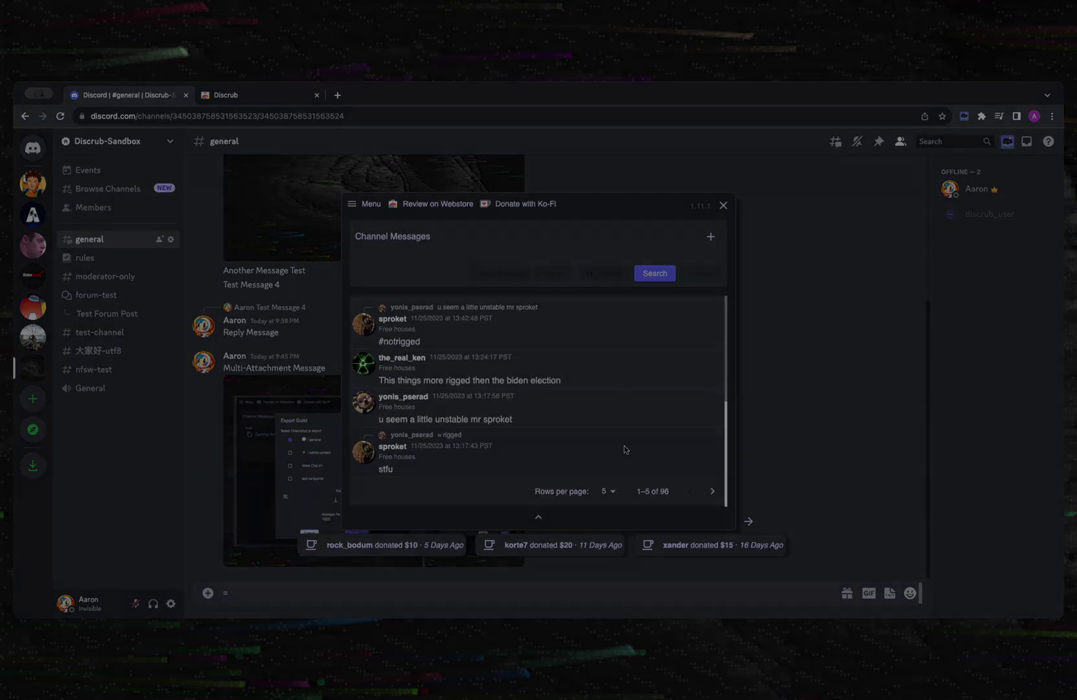
# Step: Rerun the search and copy the user IDs of several message authors from their avatars
pyautogui.scroll(5, 625, 449)
pyautogui.click(650, 386)
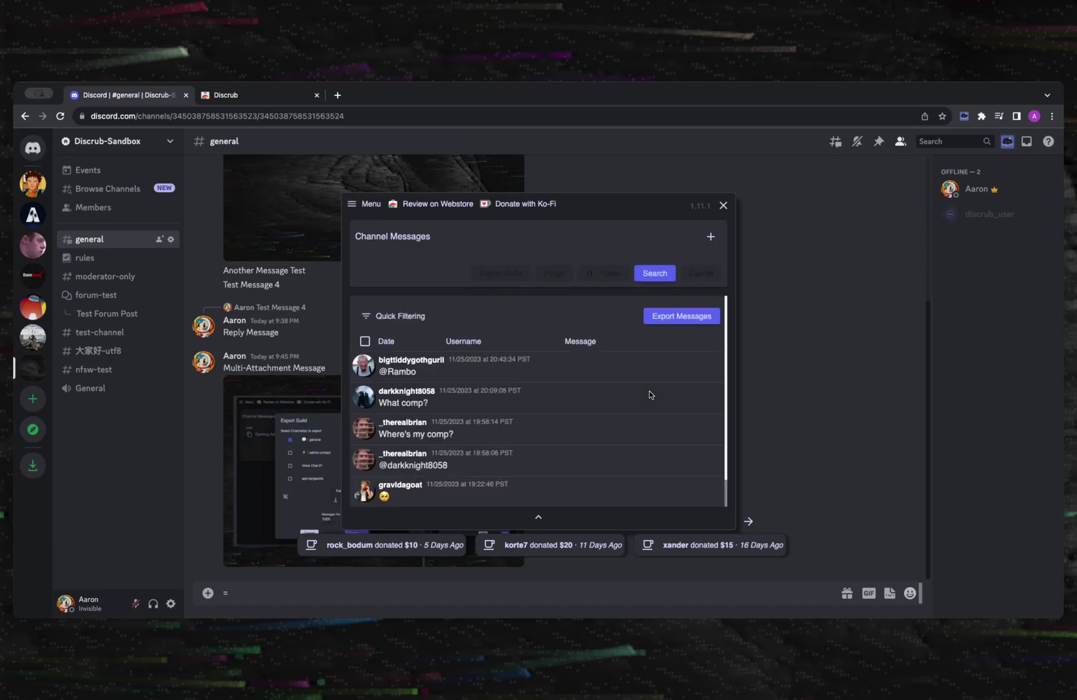
pyautogui.click(366, 397)
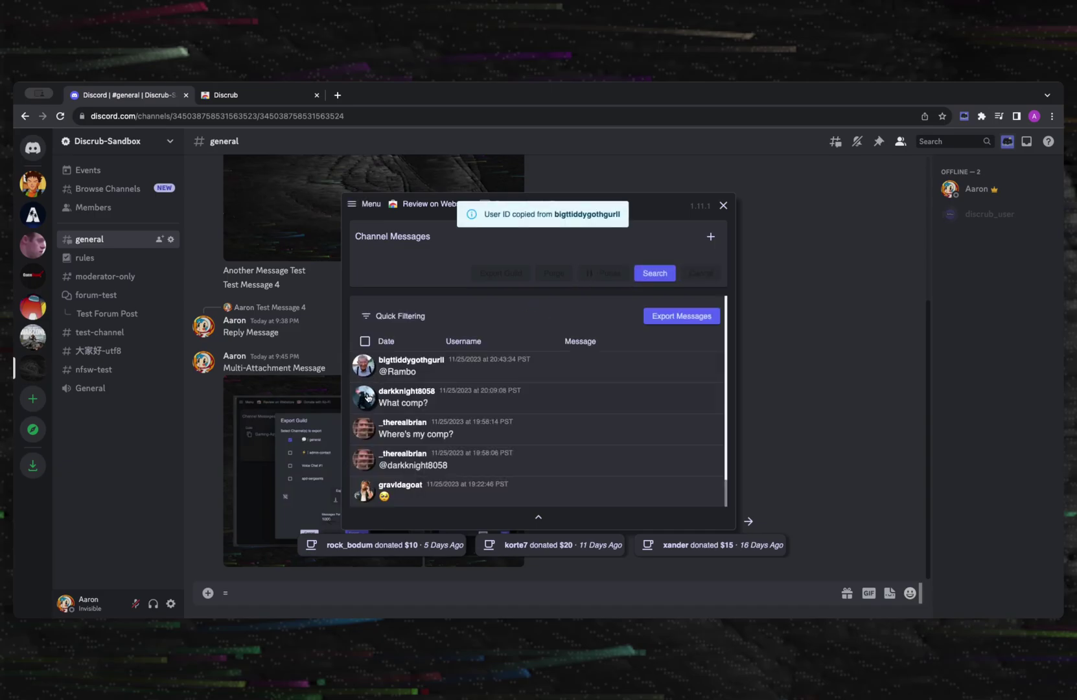
pyautogui.click(363, 428)
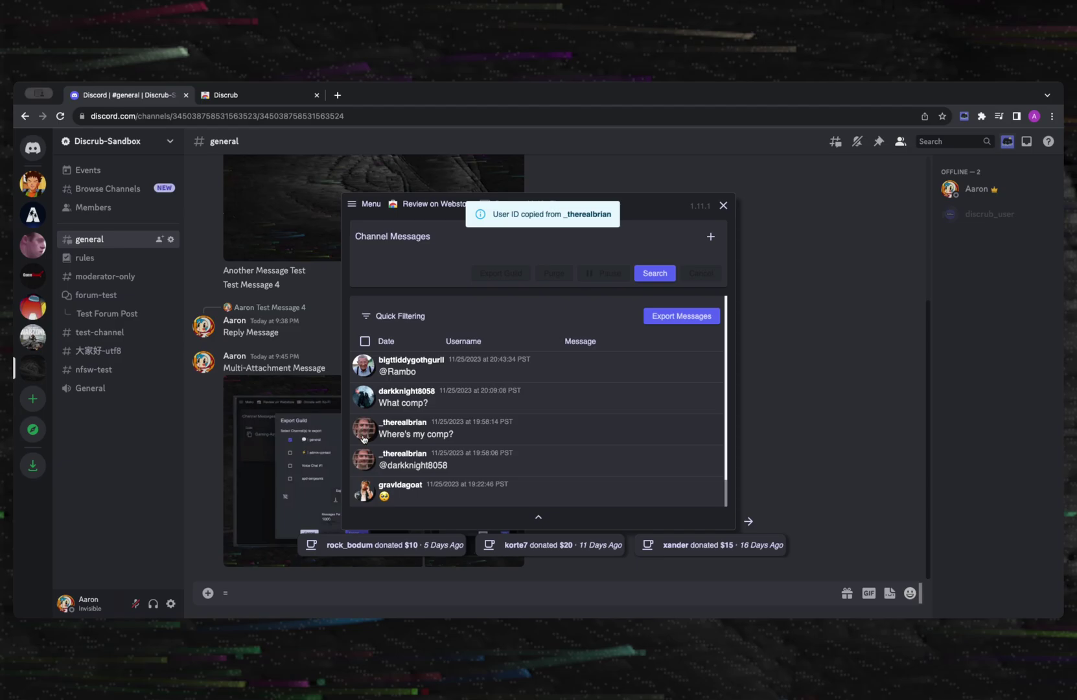
pyautogui.click(364, 487)
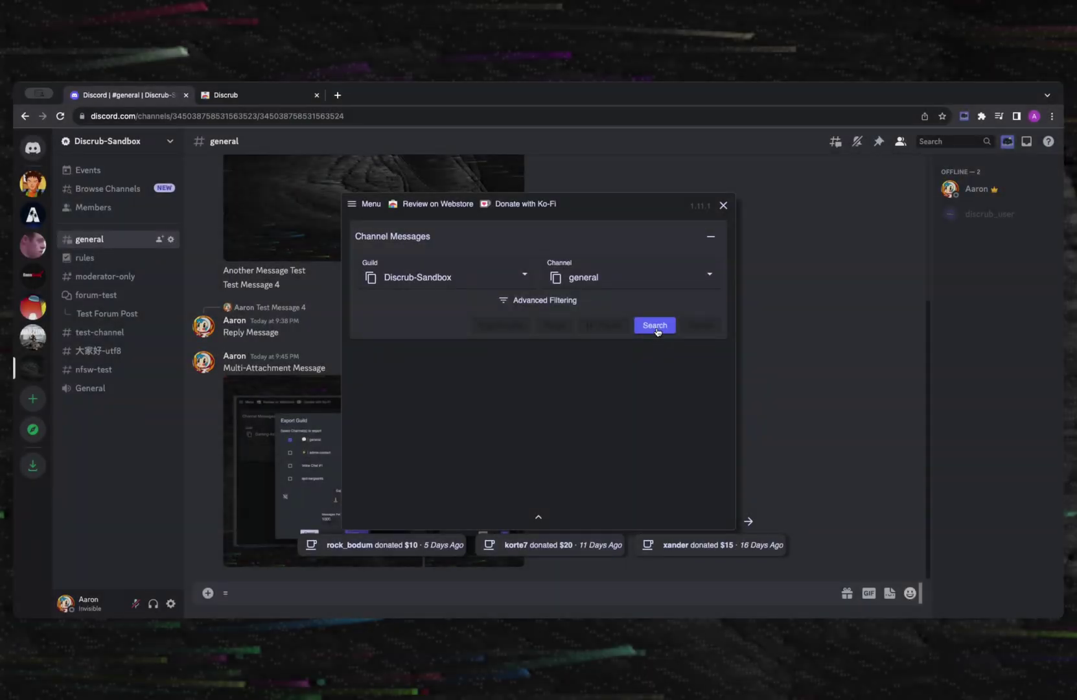
# Step: Search #general and delete s4.png, s3.png and s2.png from the Multi-Attachment Message
pyautogui.click(655, 328)
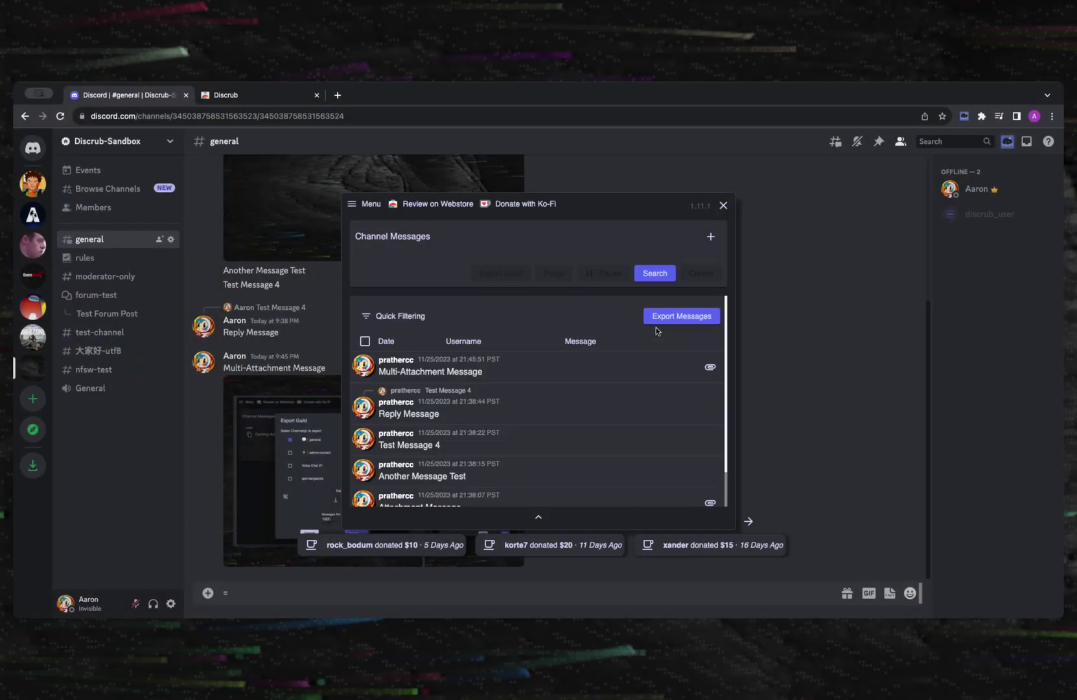
pyautogui.click(710, 368)
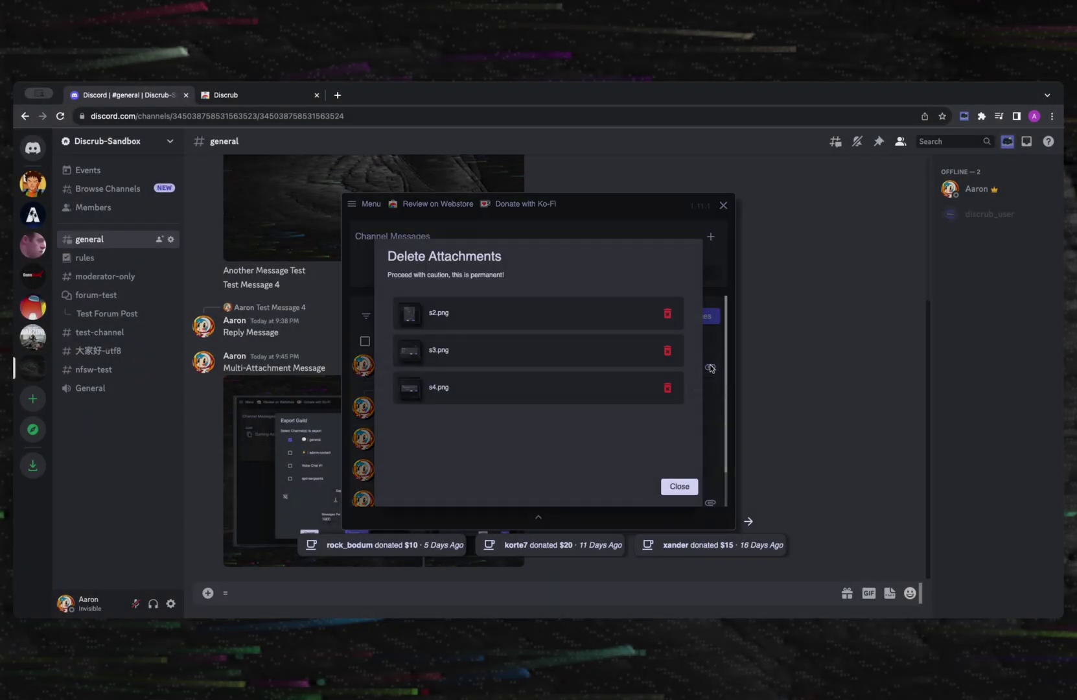
pyautogui.moveTo(418, 318)
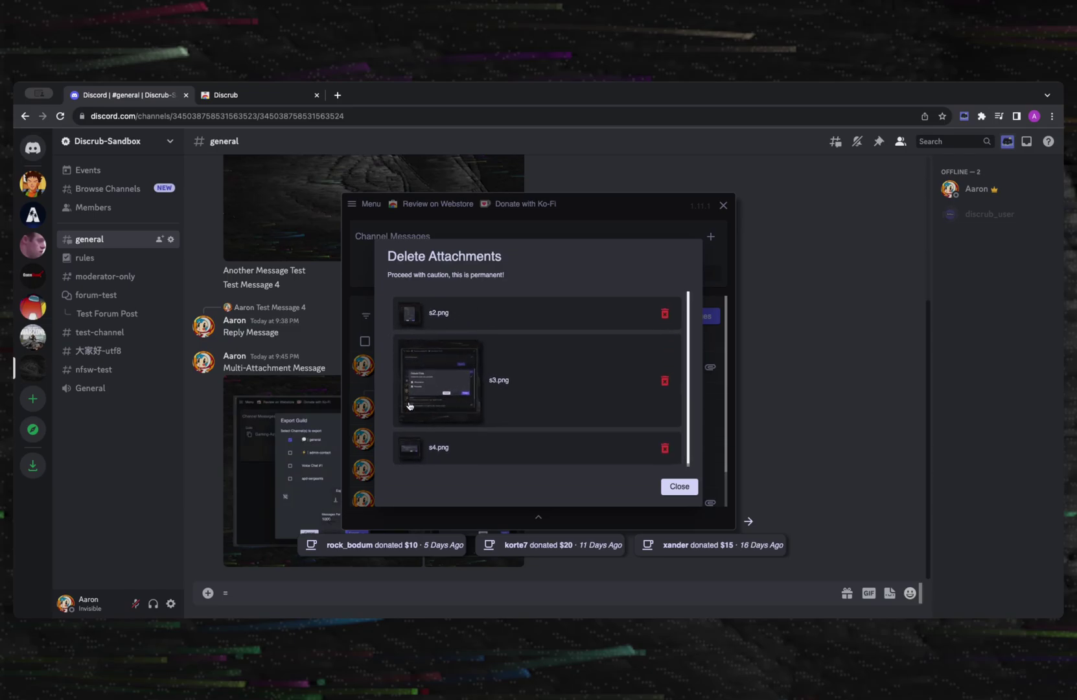
pyautogui.moveTo(414, 391)
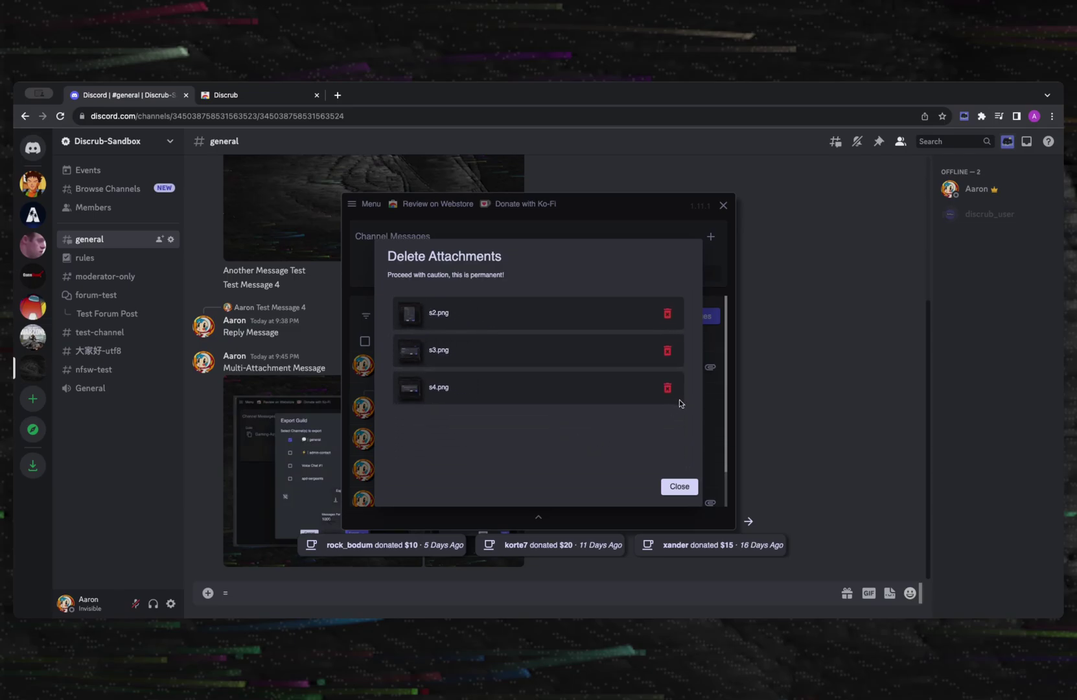
pyautogui.click(666, 391)
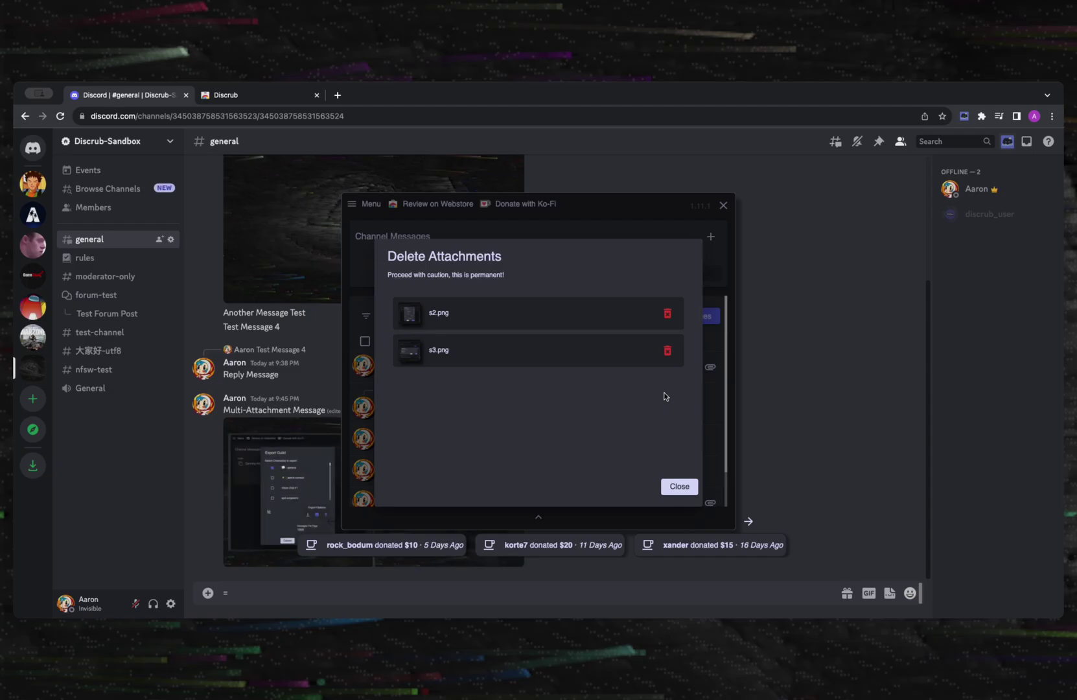
pyautogui.click(666, 351)
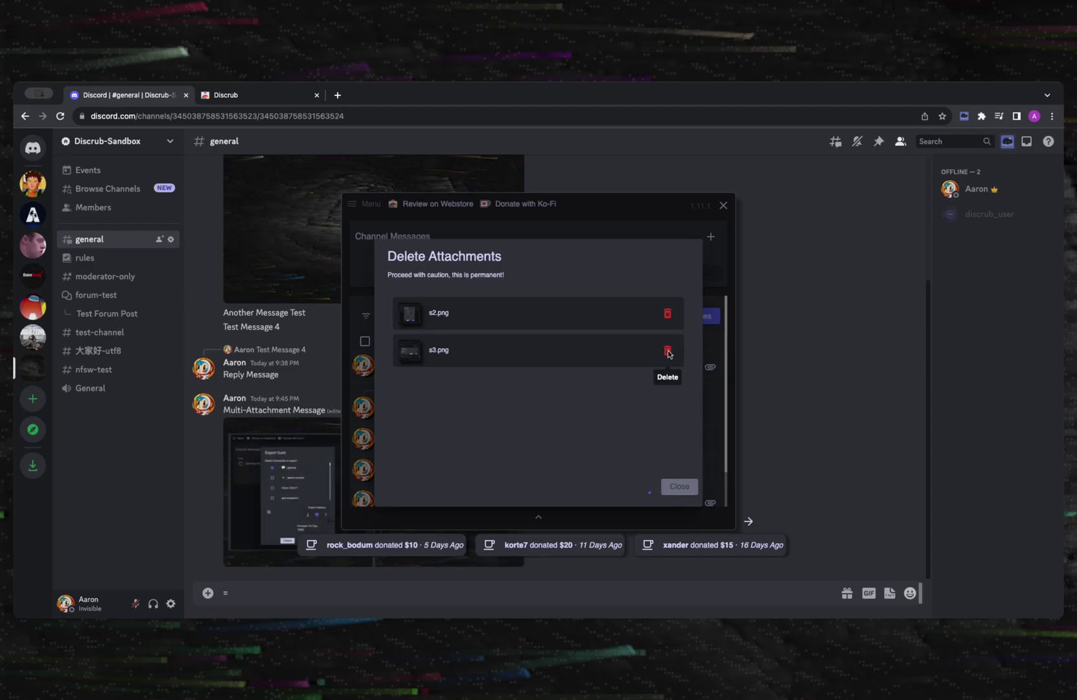
pyautogui.click(667, 313)
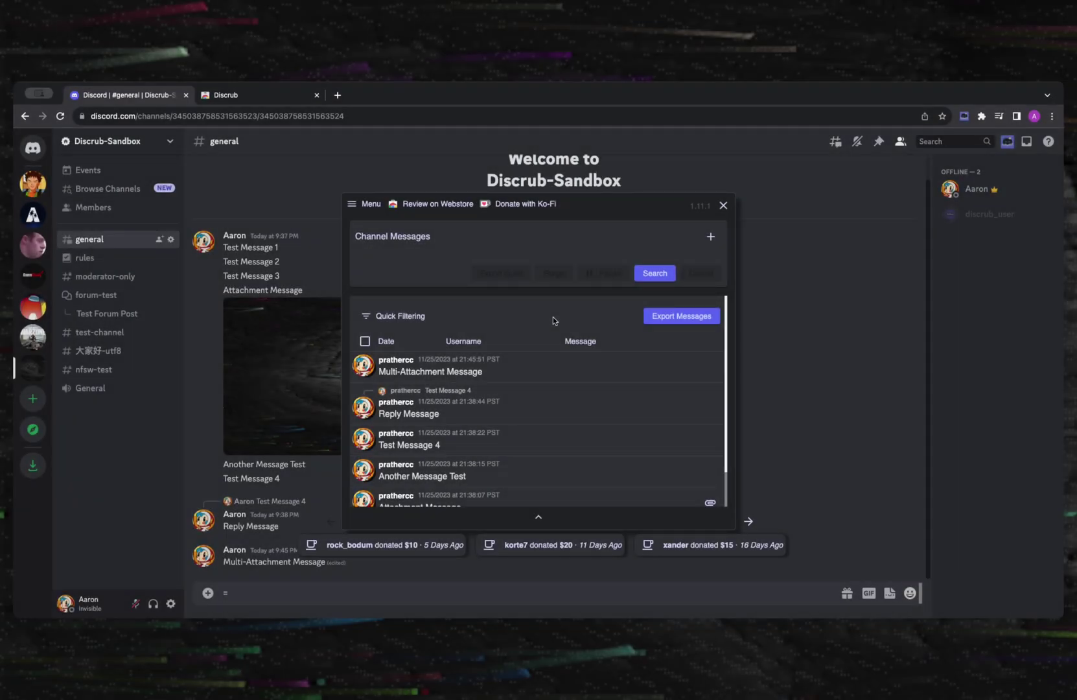
# Step: Select the four newest #general messages and bulk-edit their text to 'Test Edit'
pyautogui.click(551, 368)
pyautogui.click(545, 426)
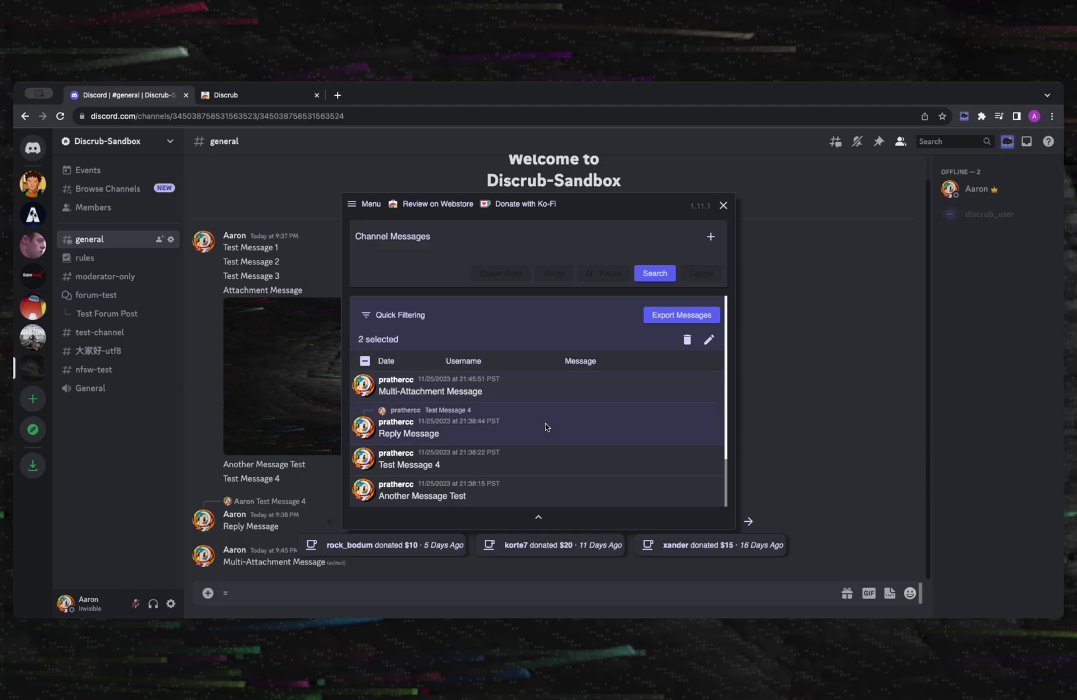
pyautogui.keyDown('shift'); pyautogui.click(549, 458); pyautogui.keyUp('shift')
pyautogui.scroll(-1, 550, 460)
pyautogui.scroll(1, 583, 442)
pyautogui.click(713, 346)
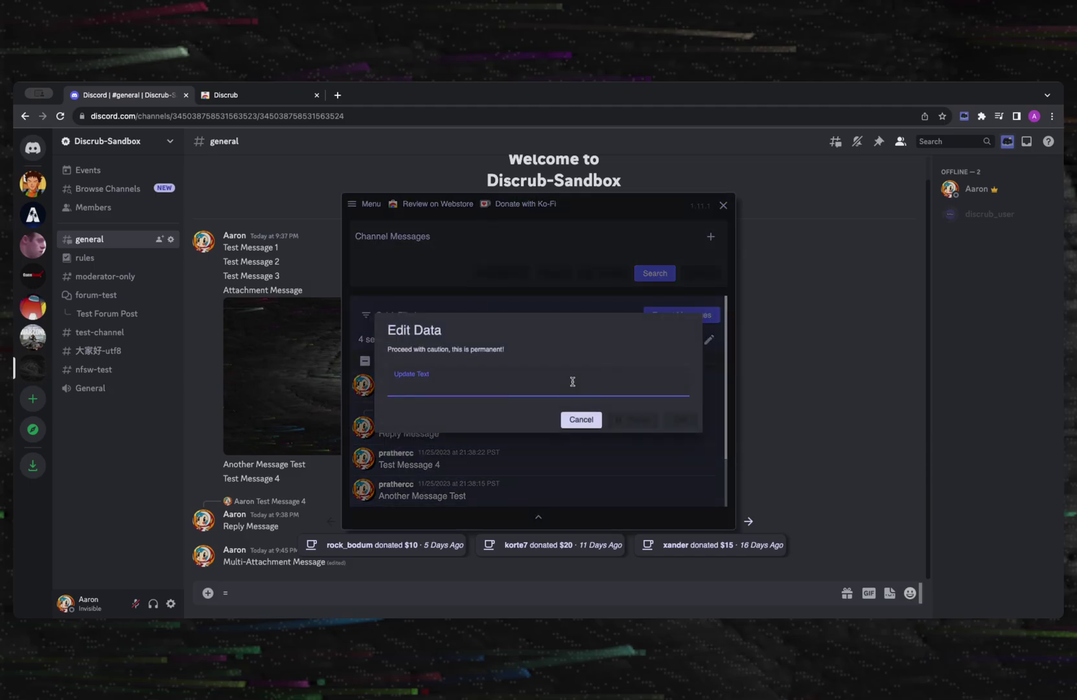
pyautogui.click(572, 379)
pyautogui.write('Test Edit')
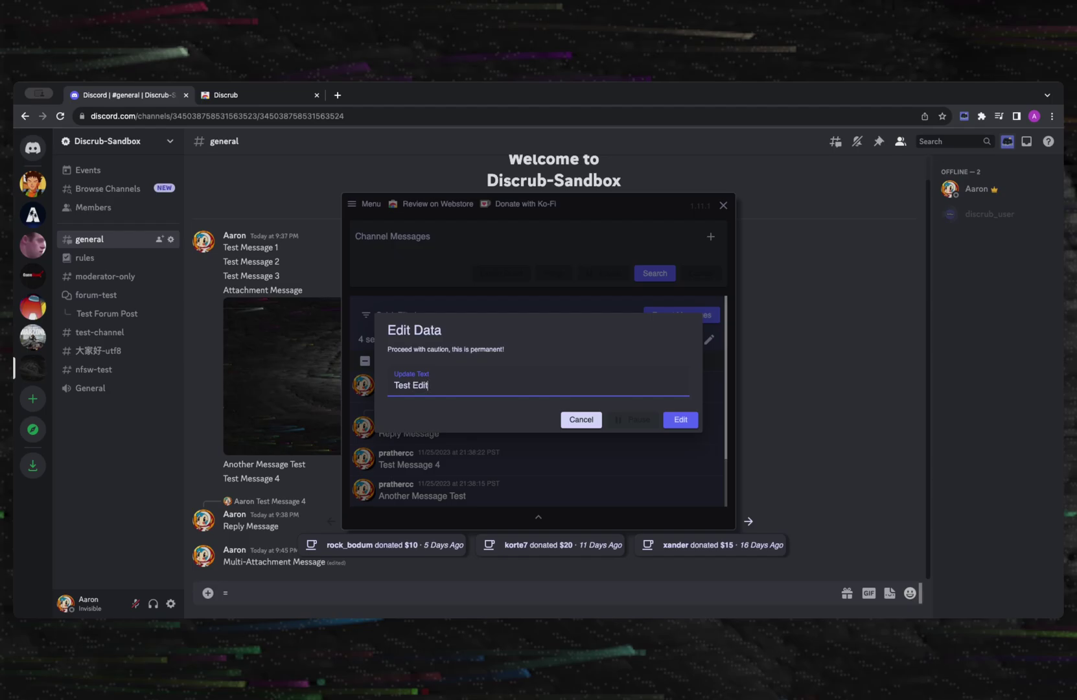
pyautogui.click(676, 422)
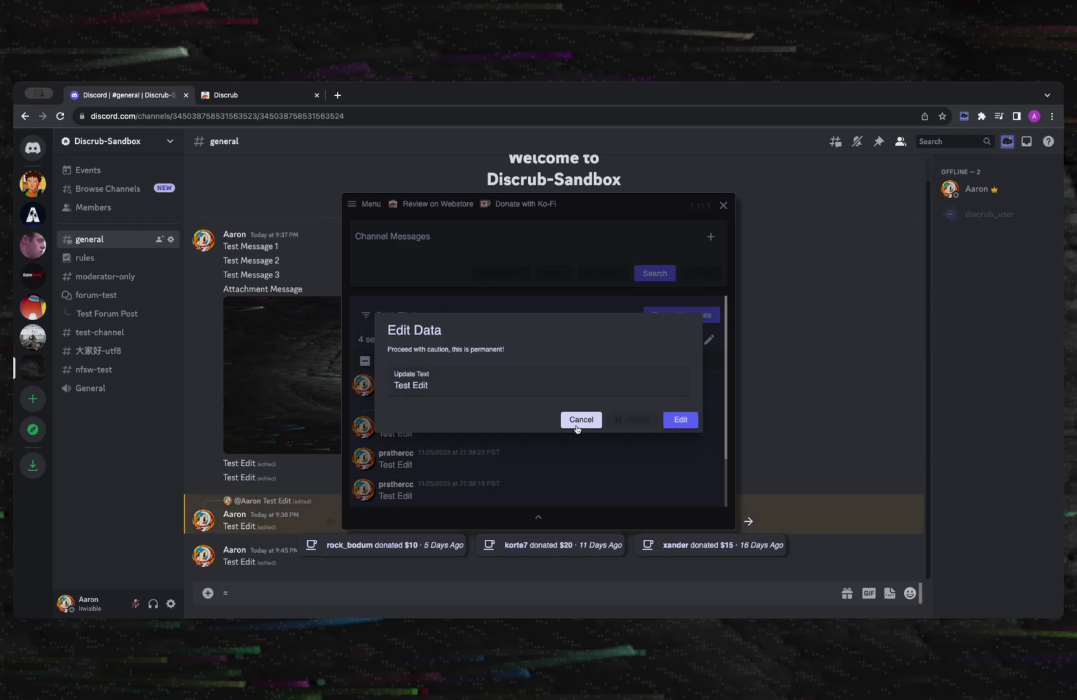
pyautogui.click(579, 423)
pyautogui.scroll(-2, 583, 430)
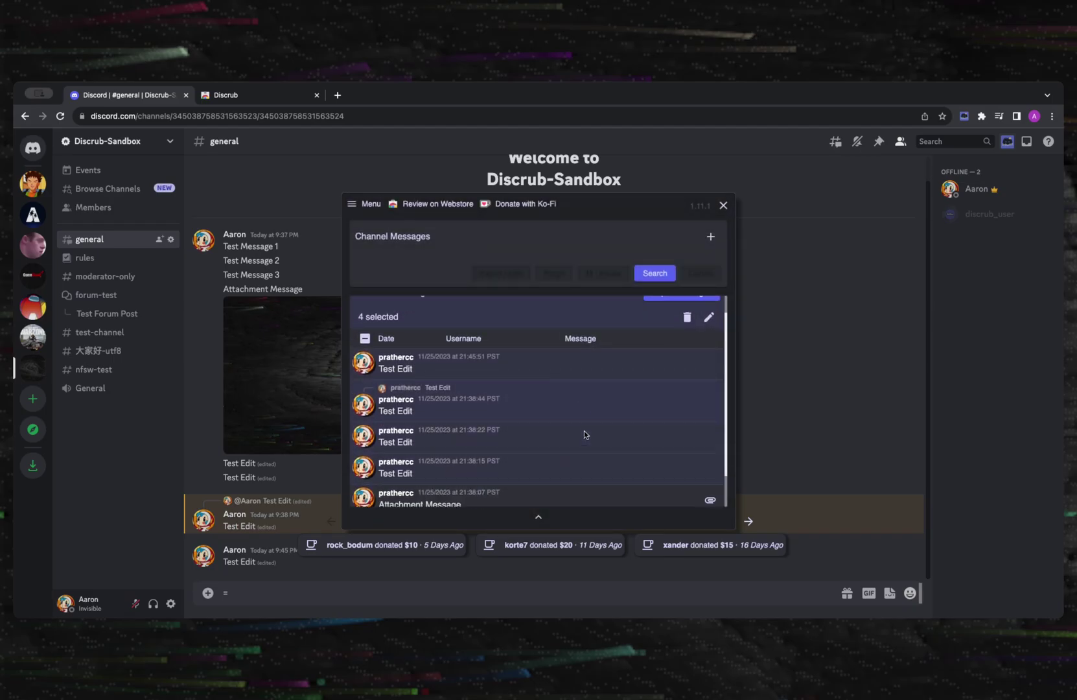
pyautogui.scroll(2, 584, 430)
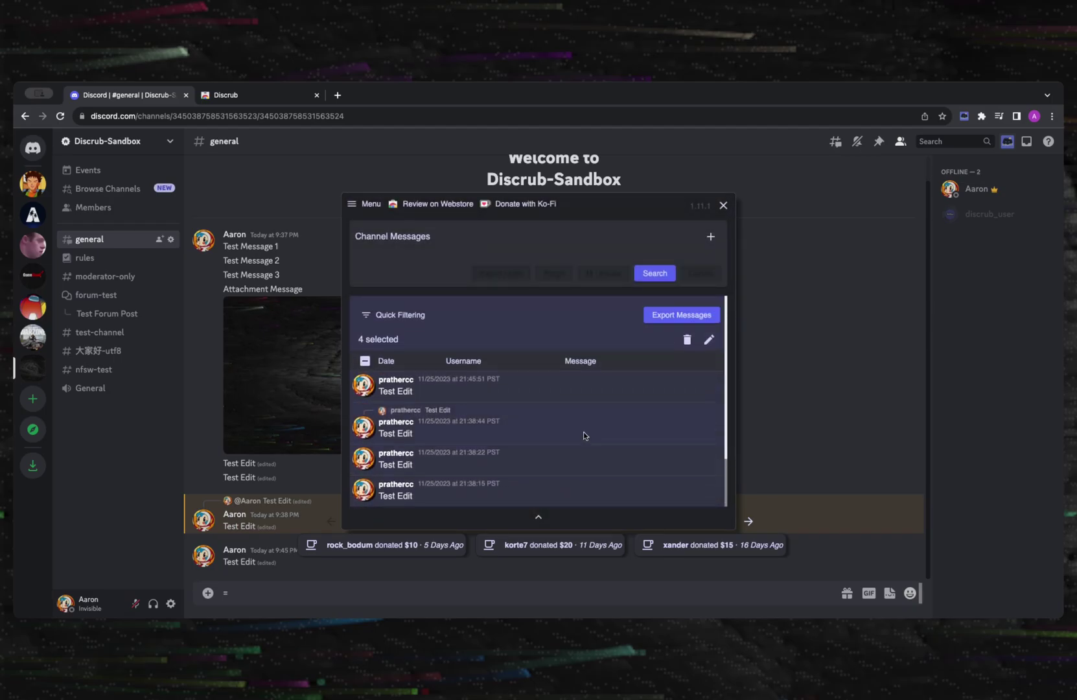
# Step: Select only the four Test Edit messages and delete them with their attachments
pyautogui.click(364, 362)
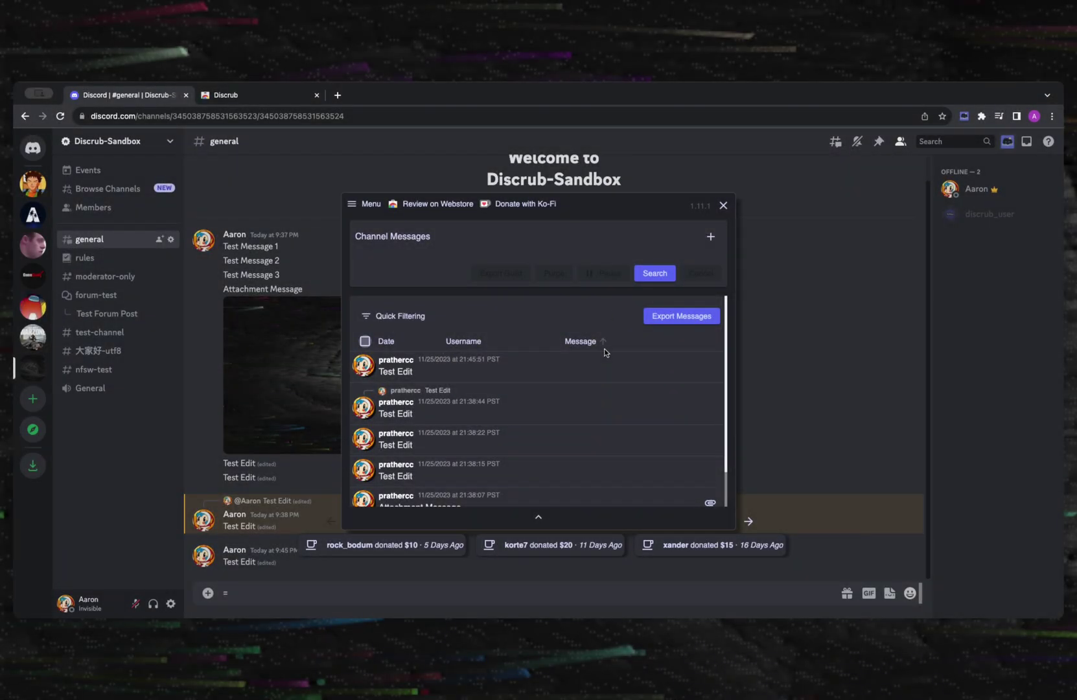
pyautogui.click(608, 366)
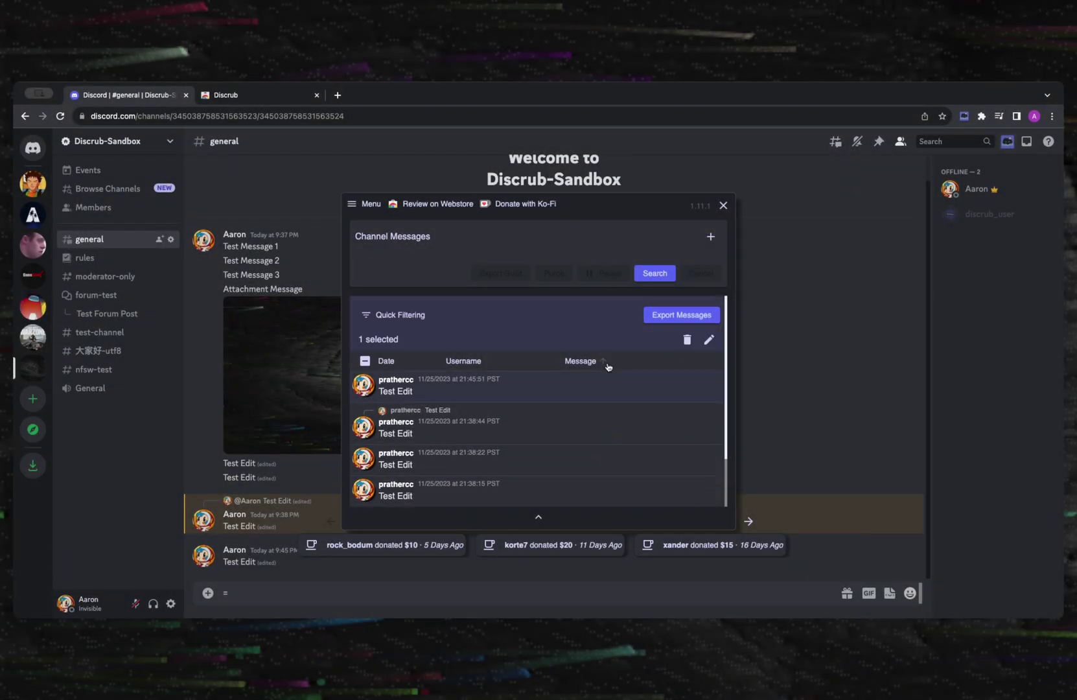
pyautogui.click(608, 426)
pyautogui.click(614, 463)
pyautogui.click(615, 488)
pyautogui.click(687, 339)
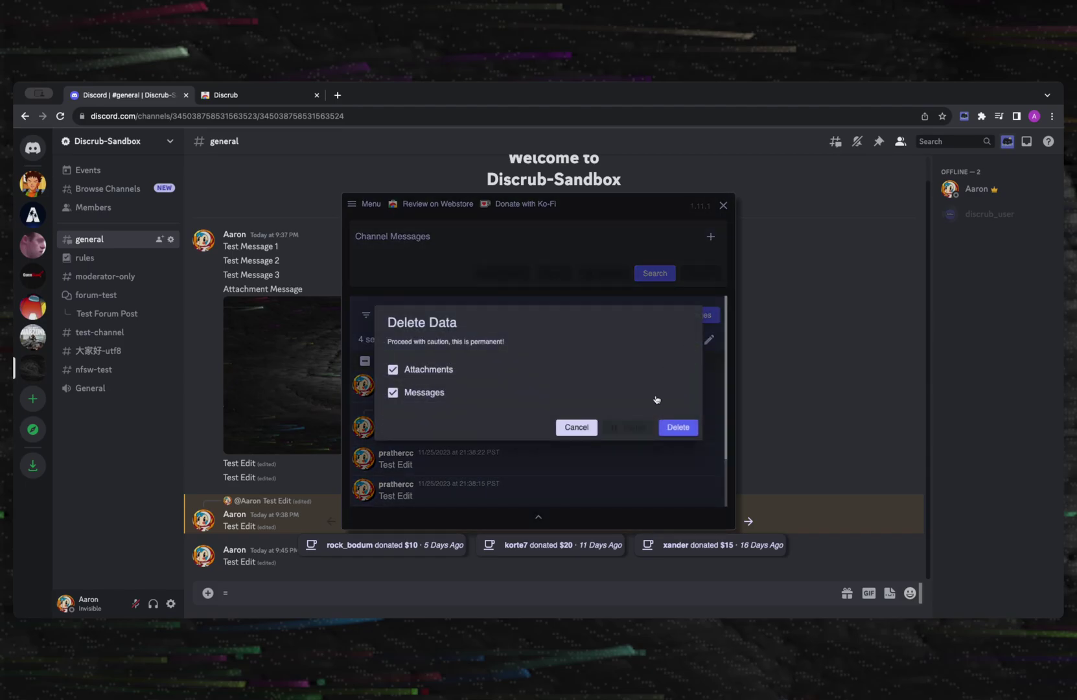
pyautogui.click(673, 429)
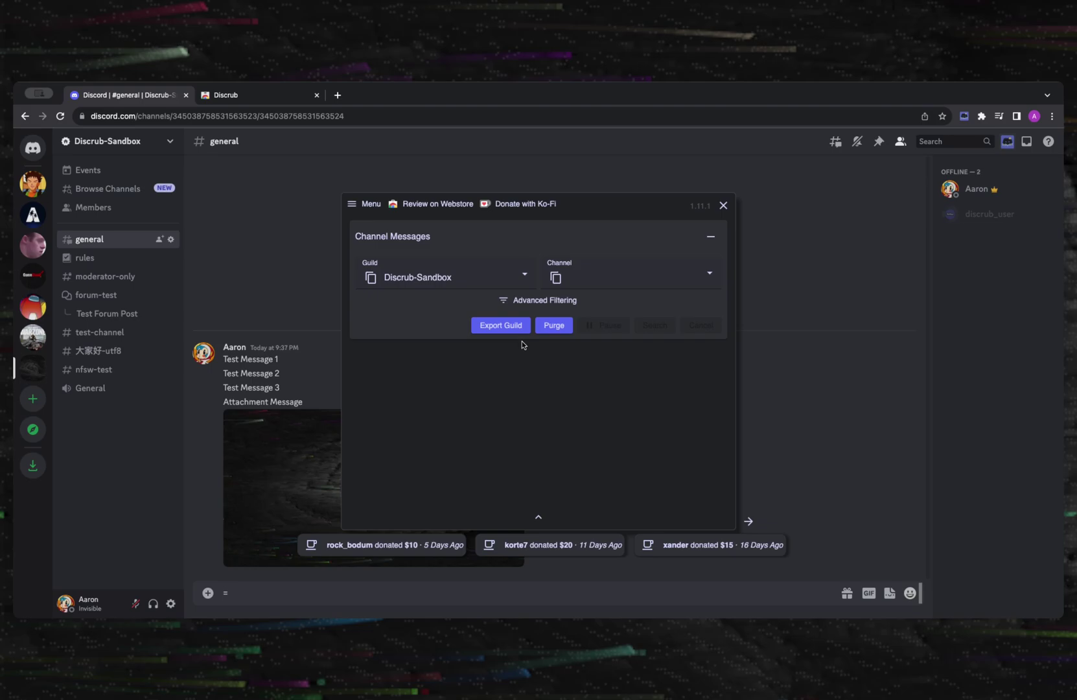
# Step: Export all Discrub-Sandbox channels to HTML with media downloaded and previewed, sorted oldest first
pyautogui.click(517, 330)
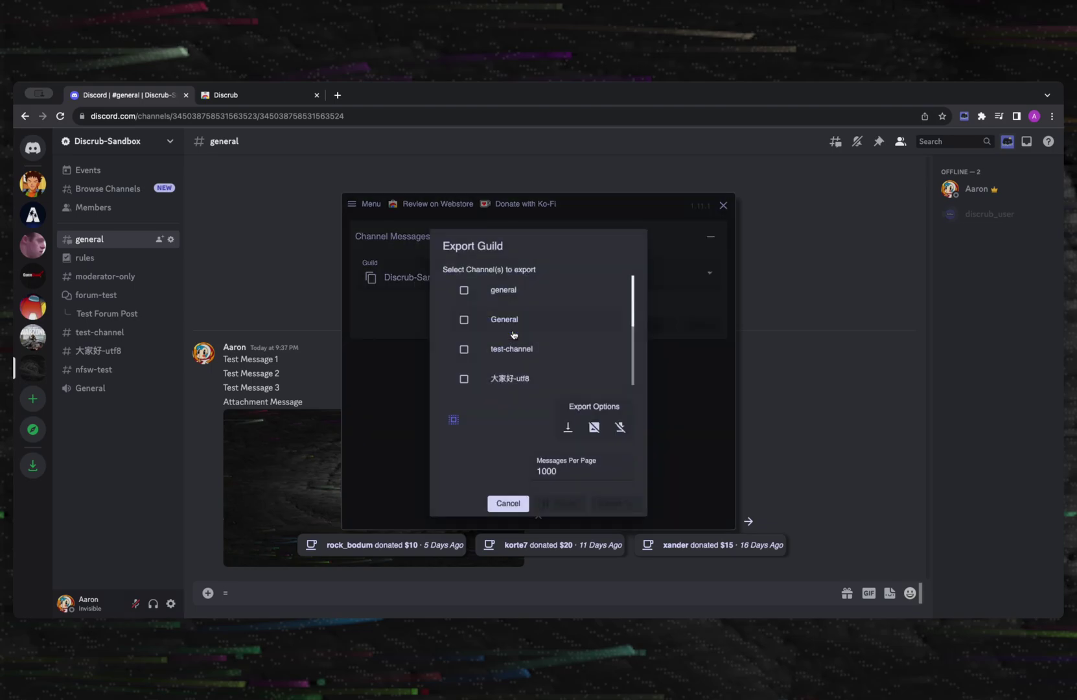
pyautogui.click(453, 419)
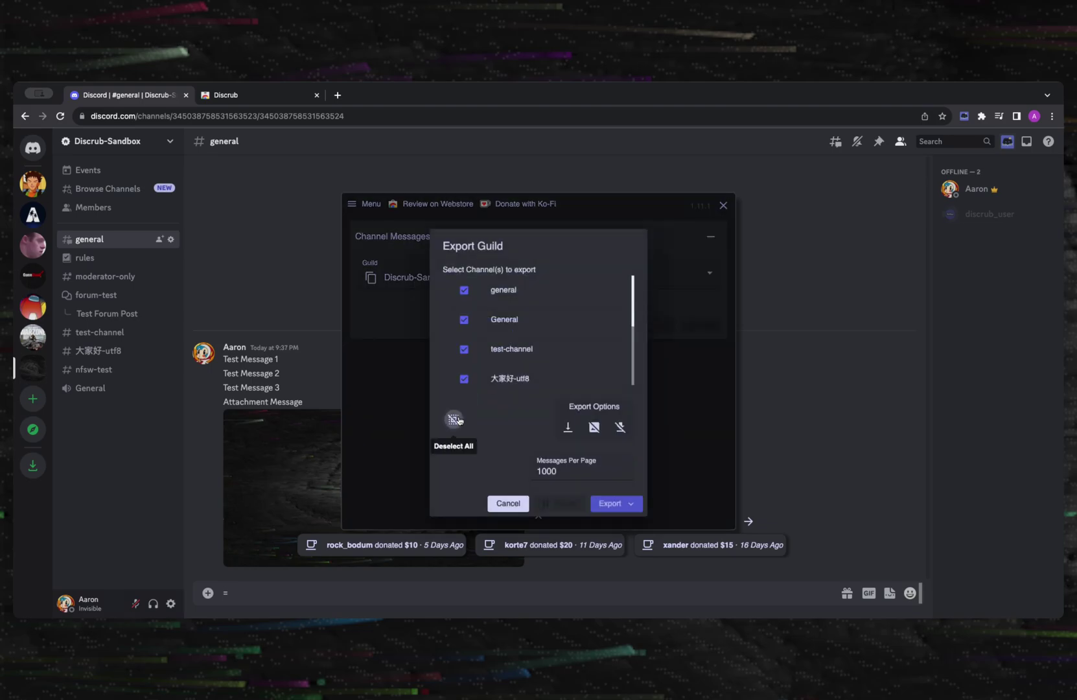
pyautogui.click(621, 427)
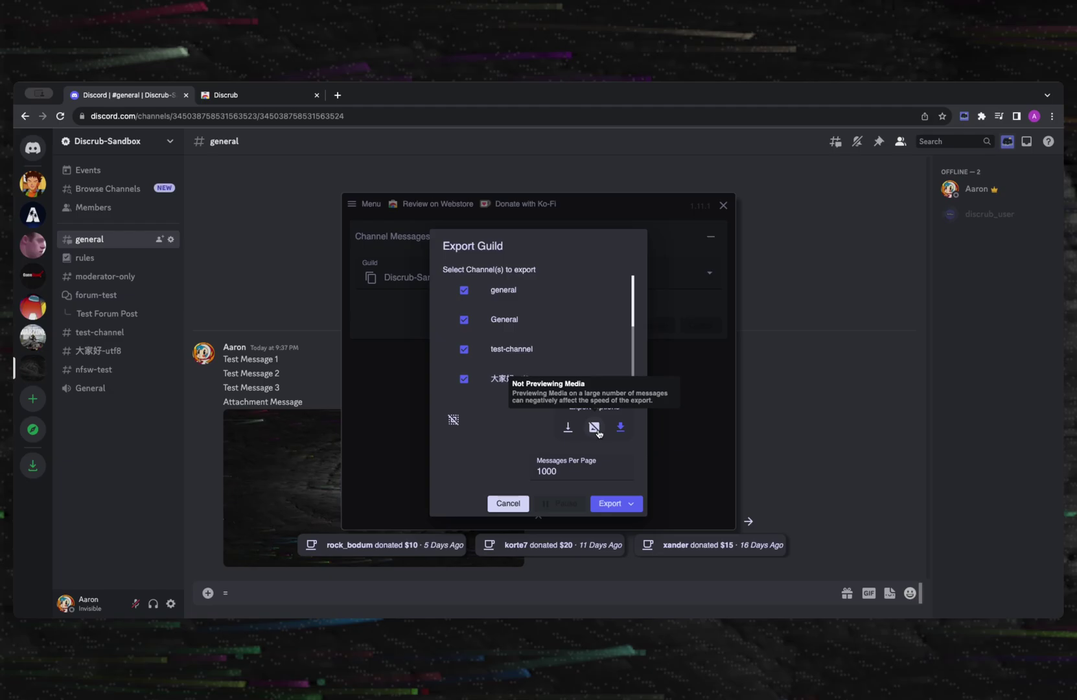
pyautogui.click(594, 429)
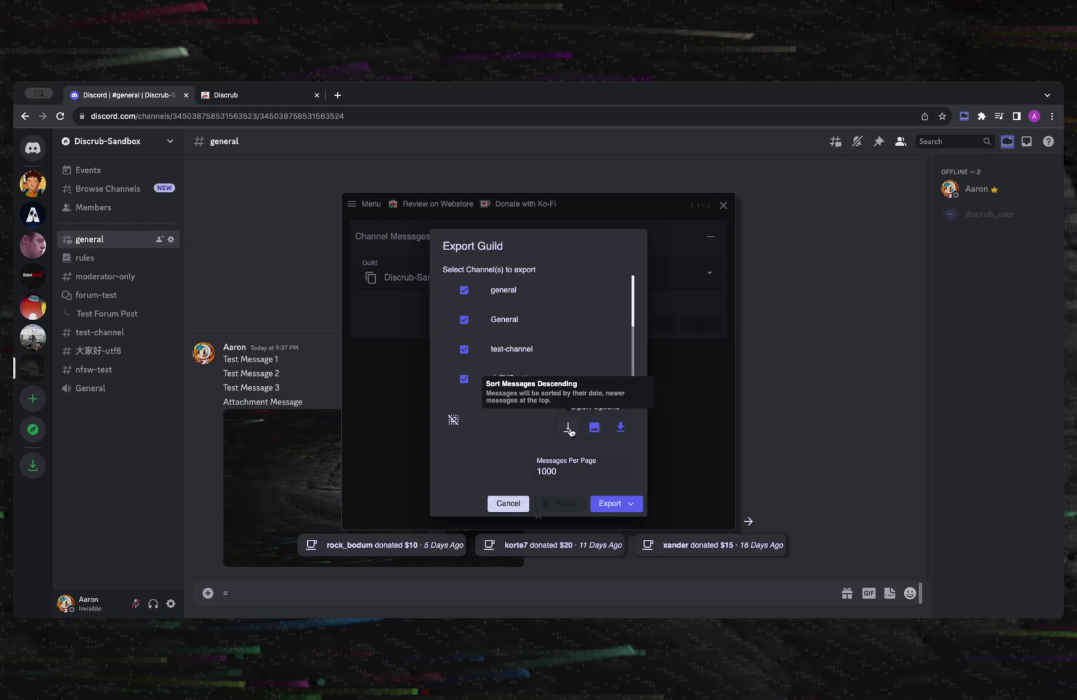
pyautogui.click(569, 428)
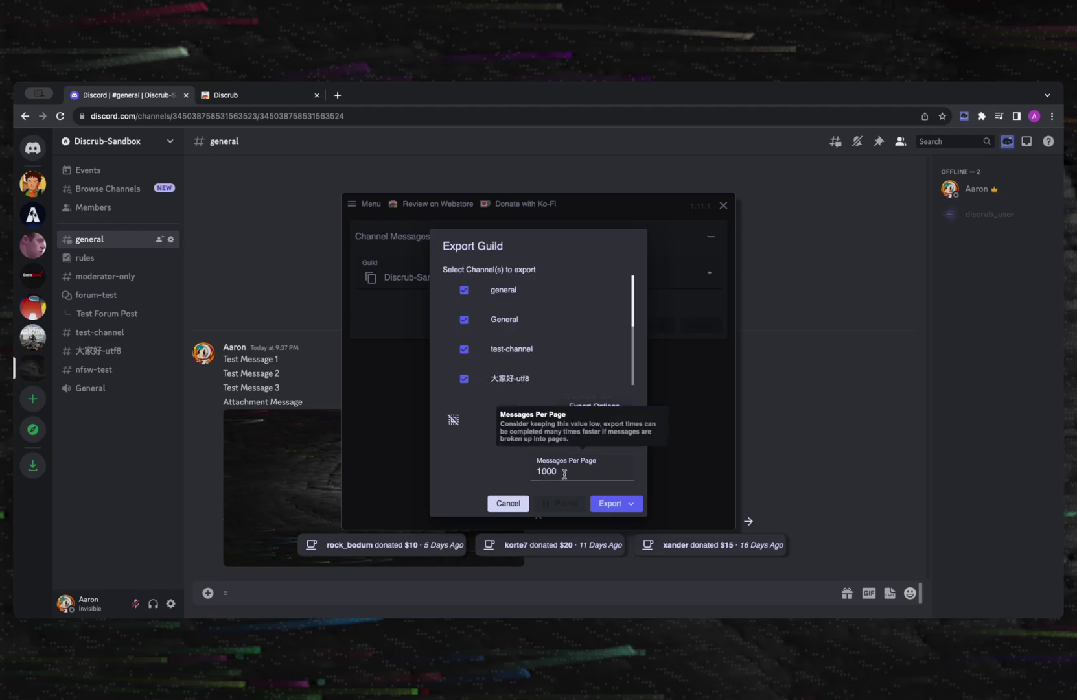
pyautogui.click(626, 505)
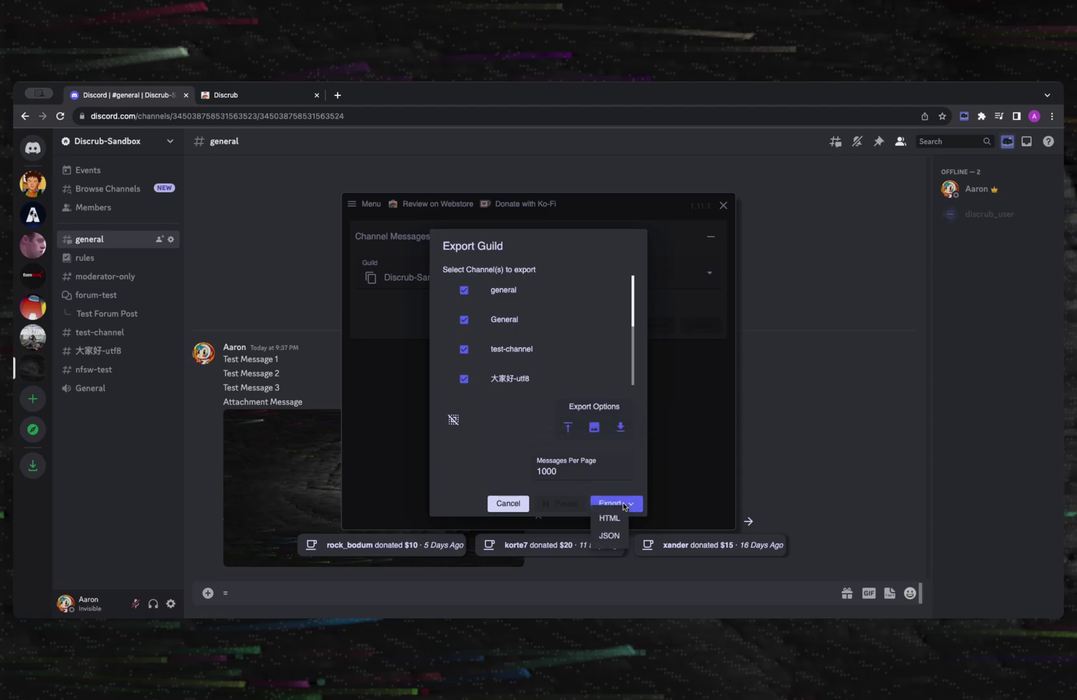
pyautogui.click(609, 519)
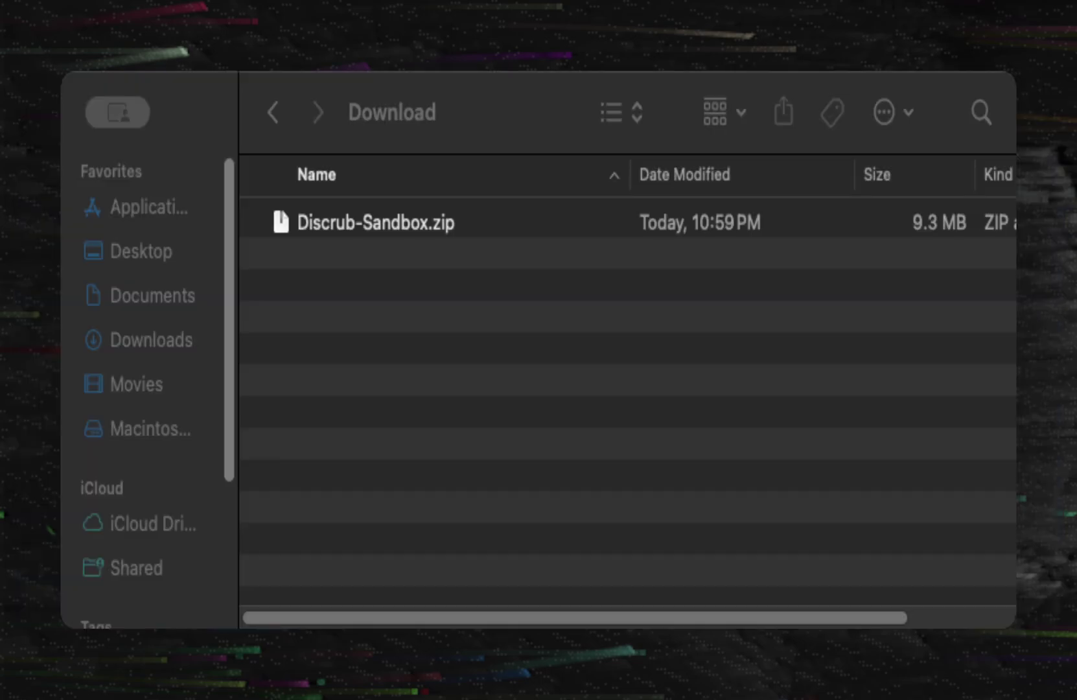
# Step: Unzip Discrub-Sandbox.zip and look through each of the three avatar subfolders
pyautogui.doubleClick(368, 224)
pyautogui.doubleClick(368, 224)
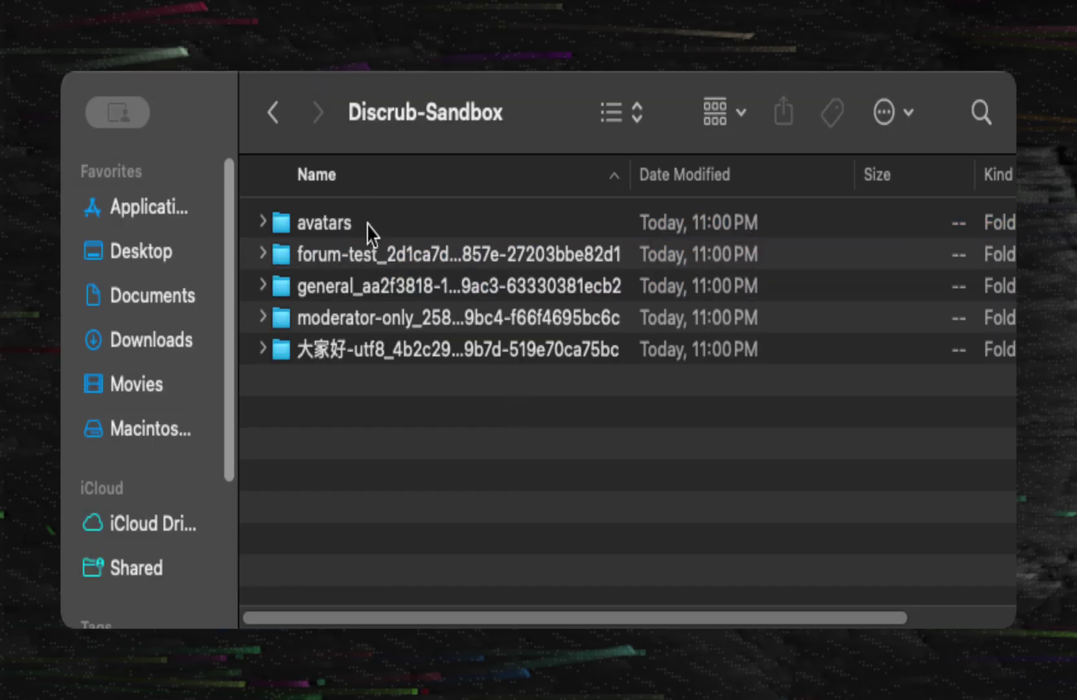
pyautogui.doubleClick(340, 225)
pyautogui.doubleClick(339, 228)
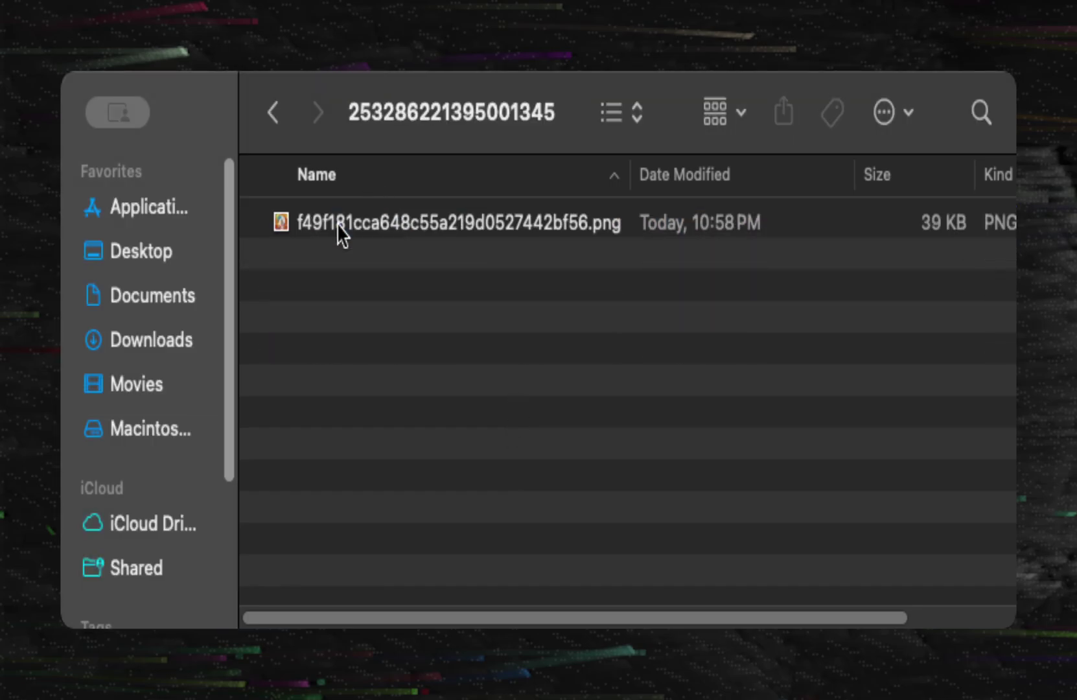
pyautogui.press('super+bracketleft')
pyautogui.doubleClick(341, 254)
pyautogui.press('super+bracketleft')
pyautogui.doubleClick(342, 286)
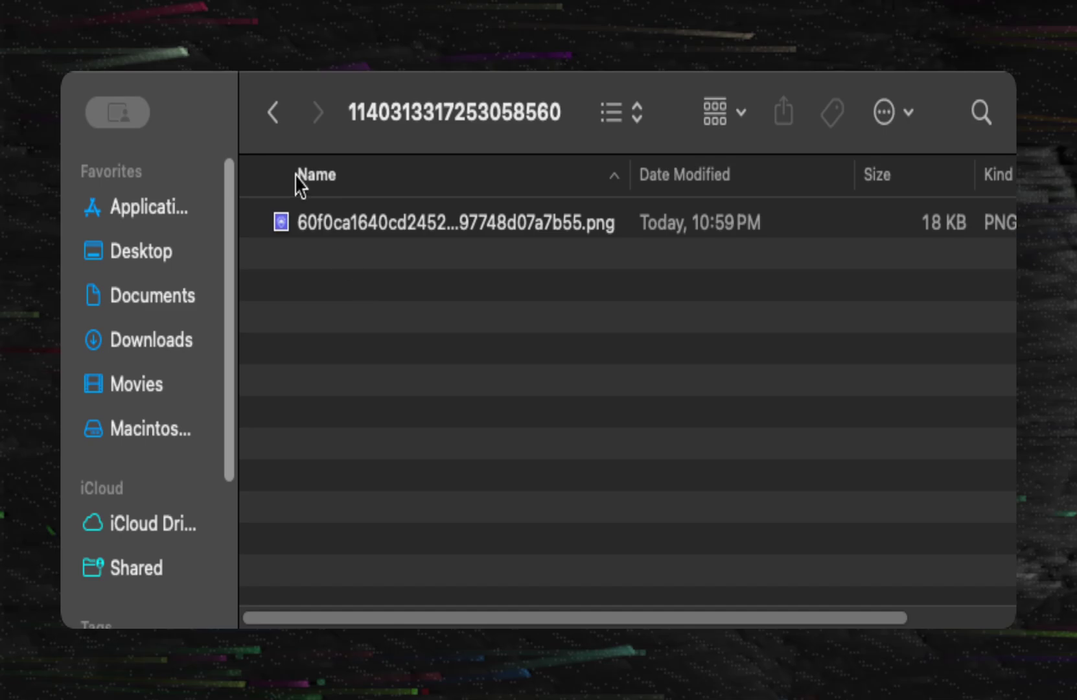
pyautogui.click(273, 113)
pyautogui.click(273, 112)
# Step: Inspect the forum-test_images and general_images folders of the forum-test and general channels
pyautogui.doubleClick(389, 254)
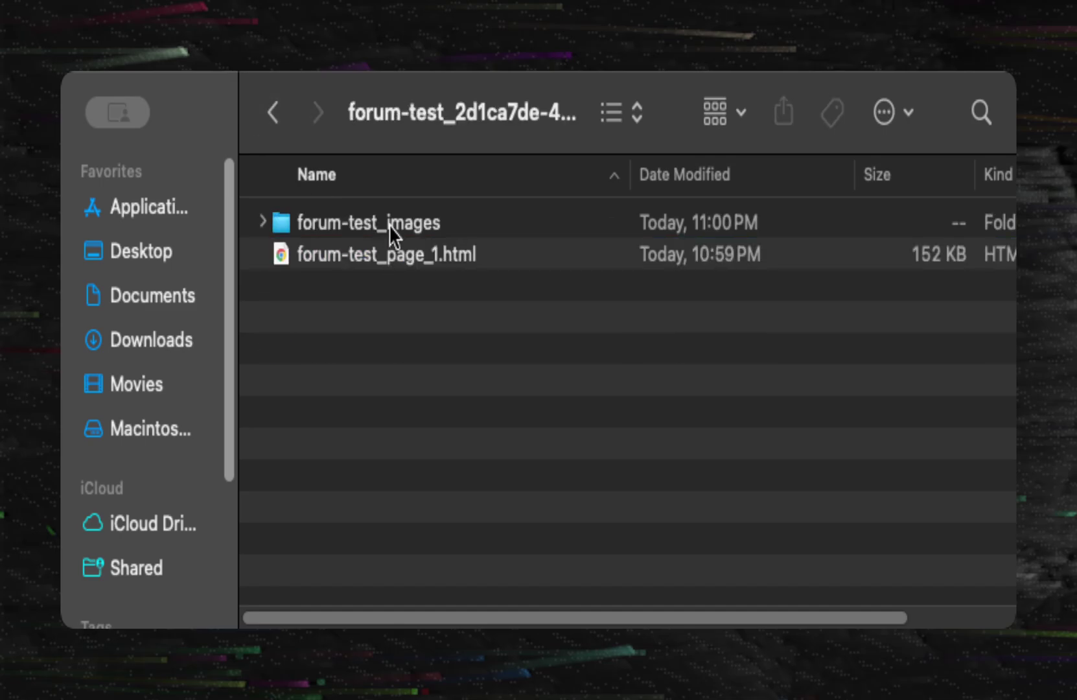
pyautogui.doubleClick(391, 225)
pyautogui.click(273, 123)
pyautogui.click(273, 123)
pyautogui.doubleClick(344, 286)
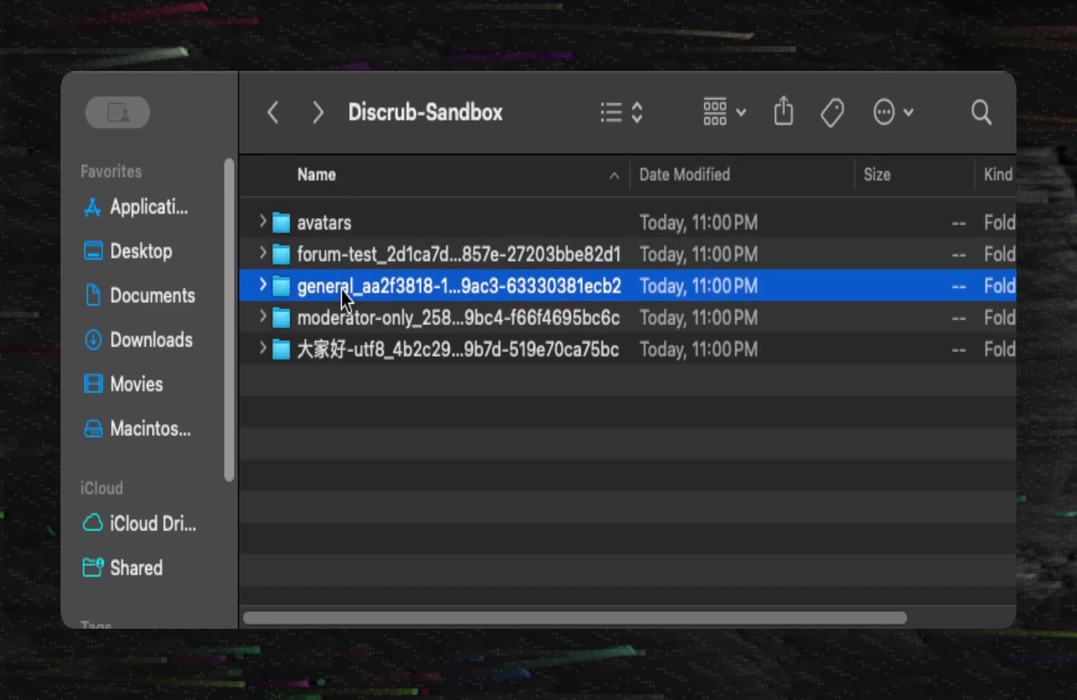
pyautogui.doubleClick(339, 226)
pyautogui.click(274, 125)
pyautogui.click(274, 124)
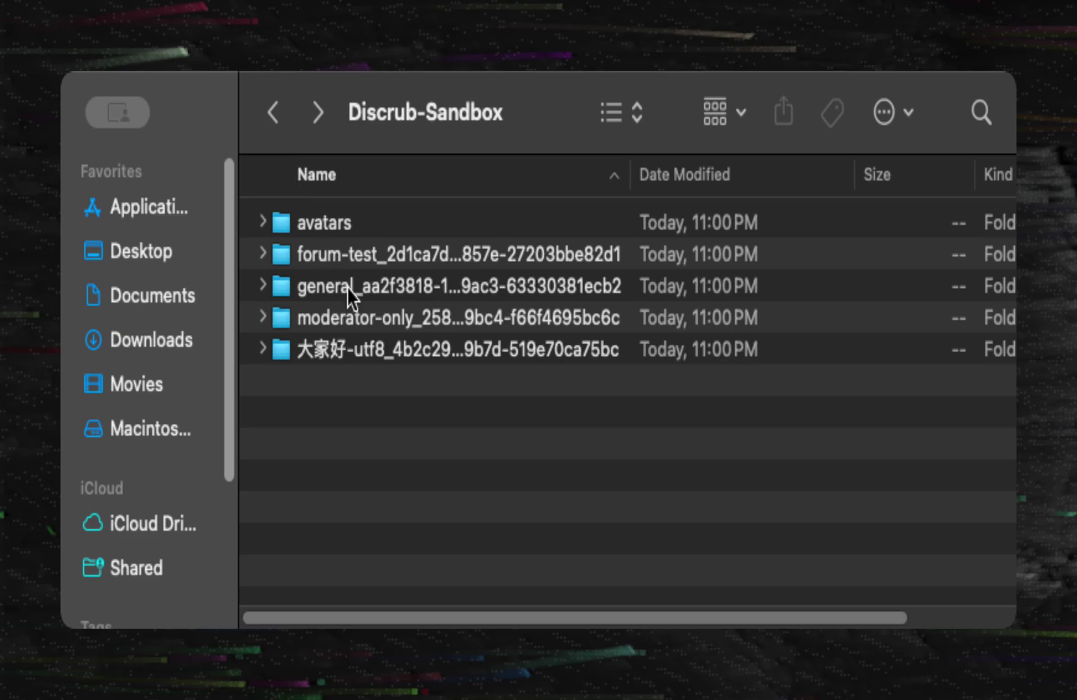
# Step: Inspect the moderator-only_images and 大家好-utf8_images folders, ending back in Discrub-Sandbox
pyautogui.doubleClick(348, 317)
pyautogui.doubleClick(327, 224)
pyautogui.click(274, 123)
pyautogui.click(274, 124)
pyautogui.doubleClick(361, 355)
pyautogui.doubleClick(332, 224)
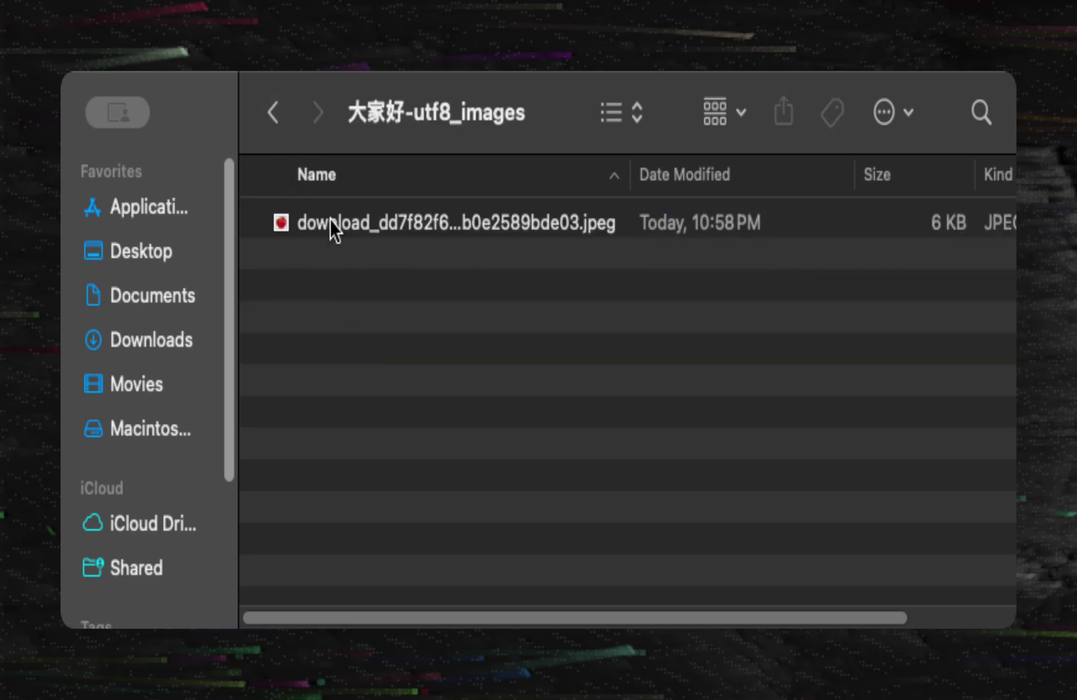
pyautogui.click(273, 112)
pyautogui.click(273, 113)
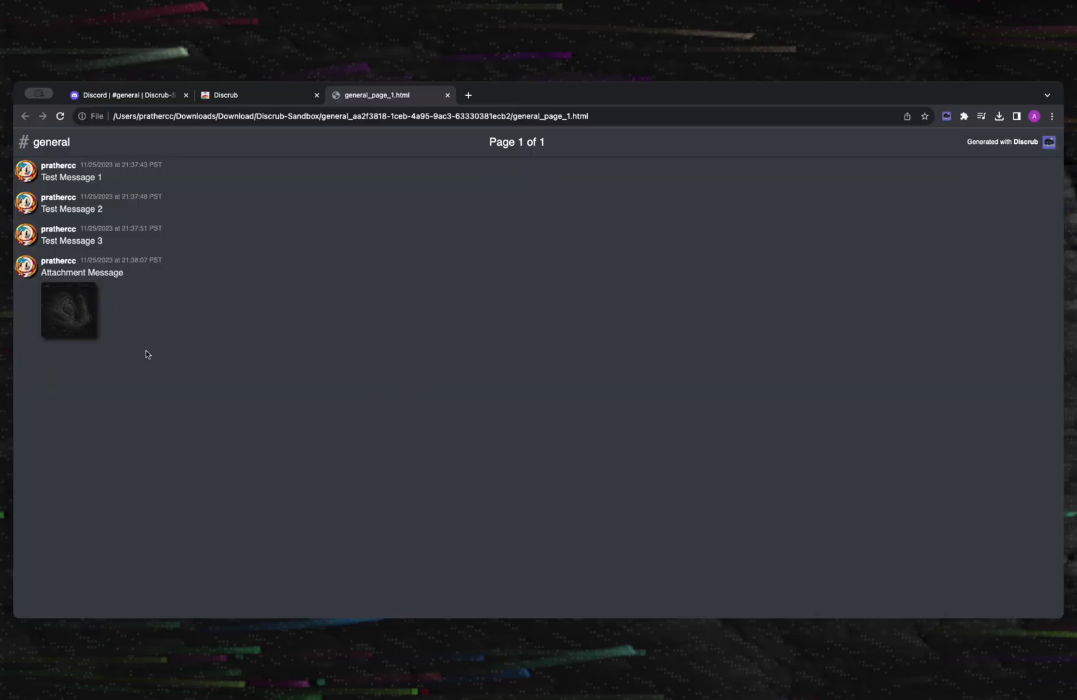
# Step: On the exported page, jump from a reply to its original message and come back
pyautogui.moveTo(79, 320)
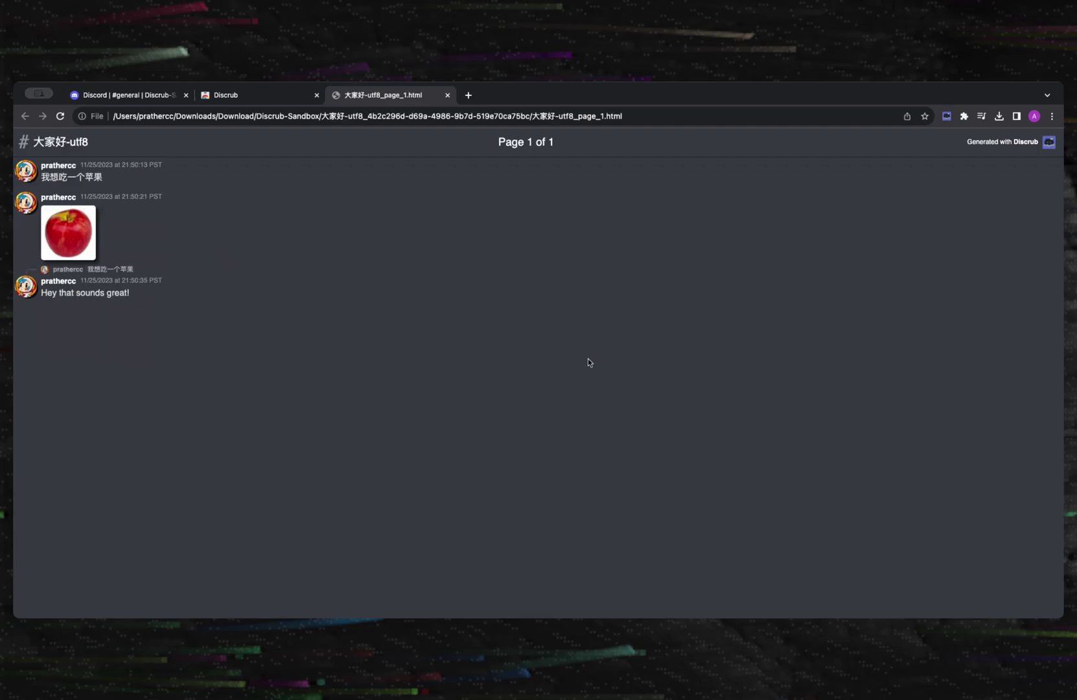
pyautogui.click(71, 269)
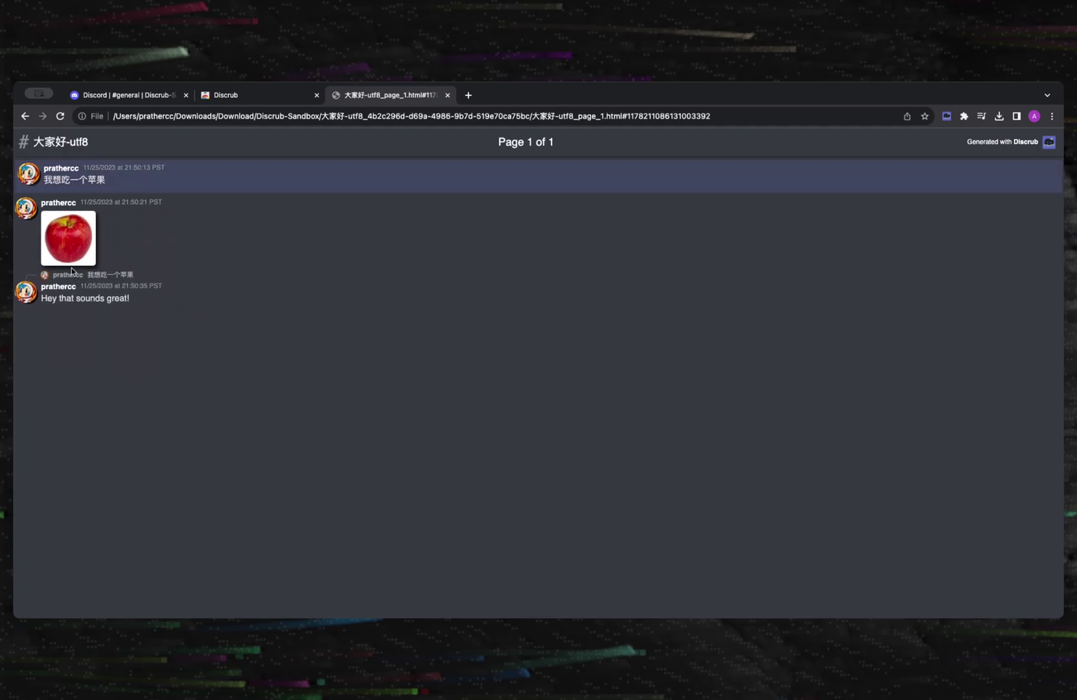
pyautogui.press('super+bracketleft')
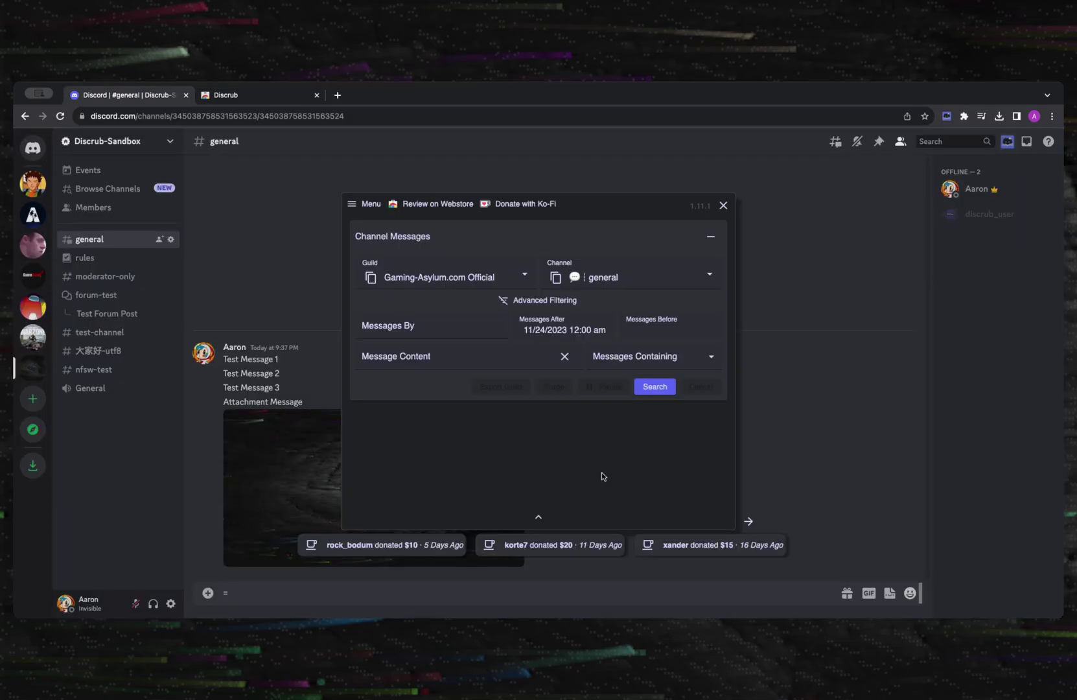
# Step: Search the channel's messages and export the 158 results as HTML
pyautogui.click(667, 386)
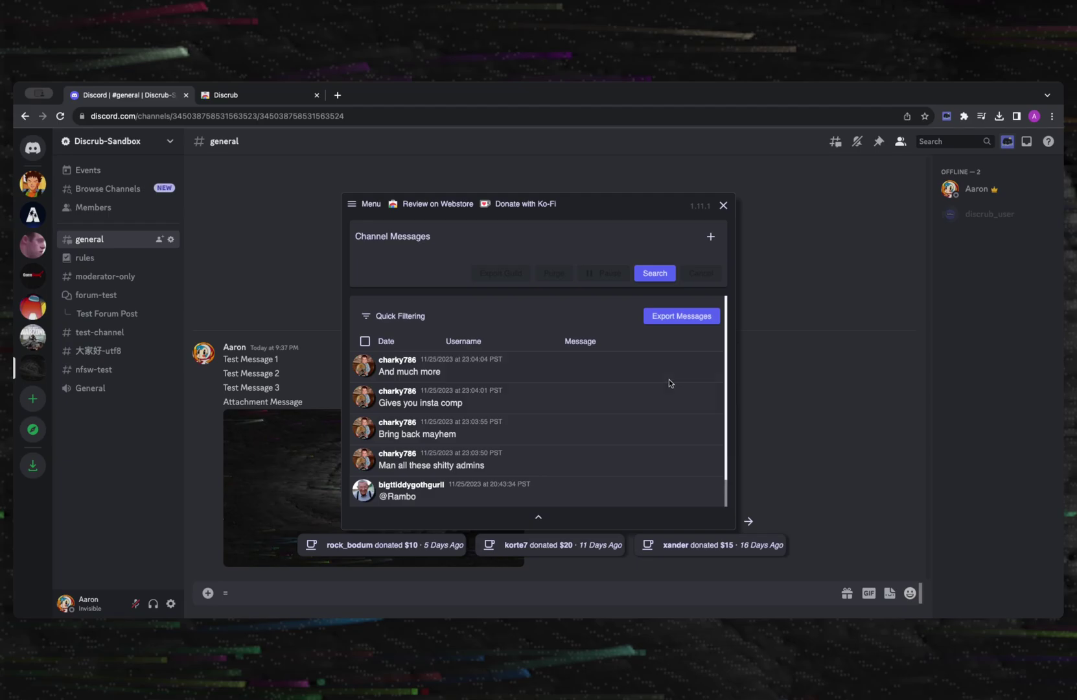
pyautogui.click(688, 321)
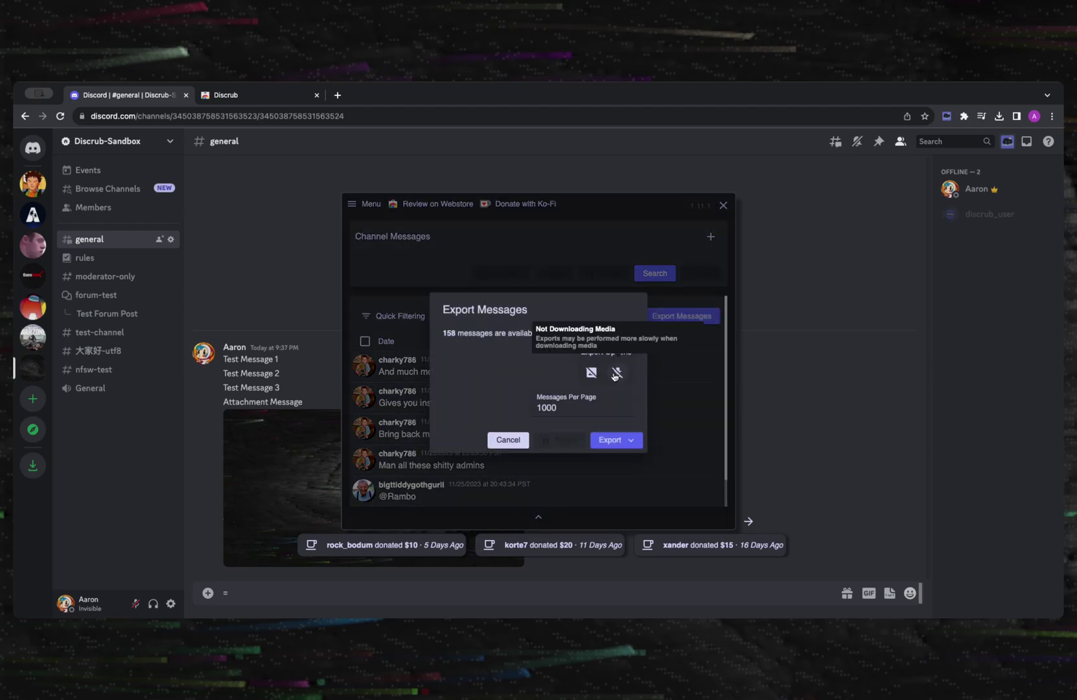
pyautogui.click(605, 440)
pyautogui.click(612, 464)
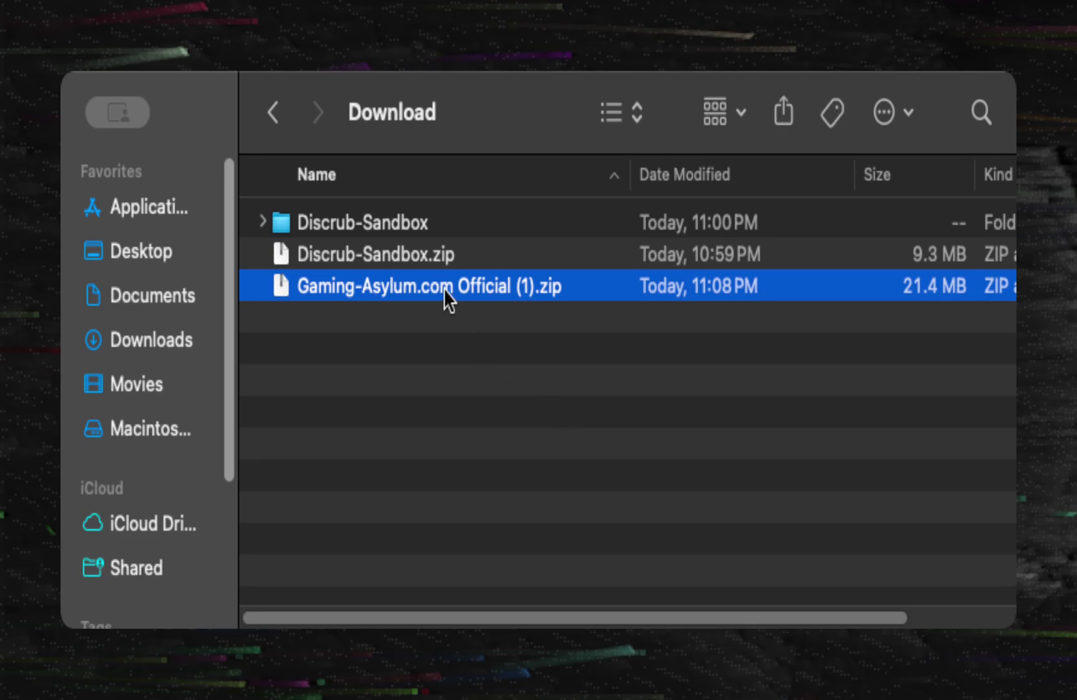
# Step: Unzip the downloaded export and look through its emojis and avatars folders
pyautogui.doubleClick(443, 297)
pyautogui.doubleClick(442, 290)
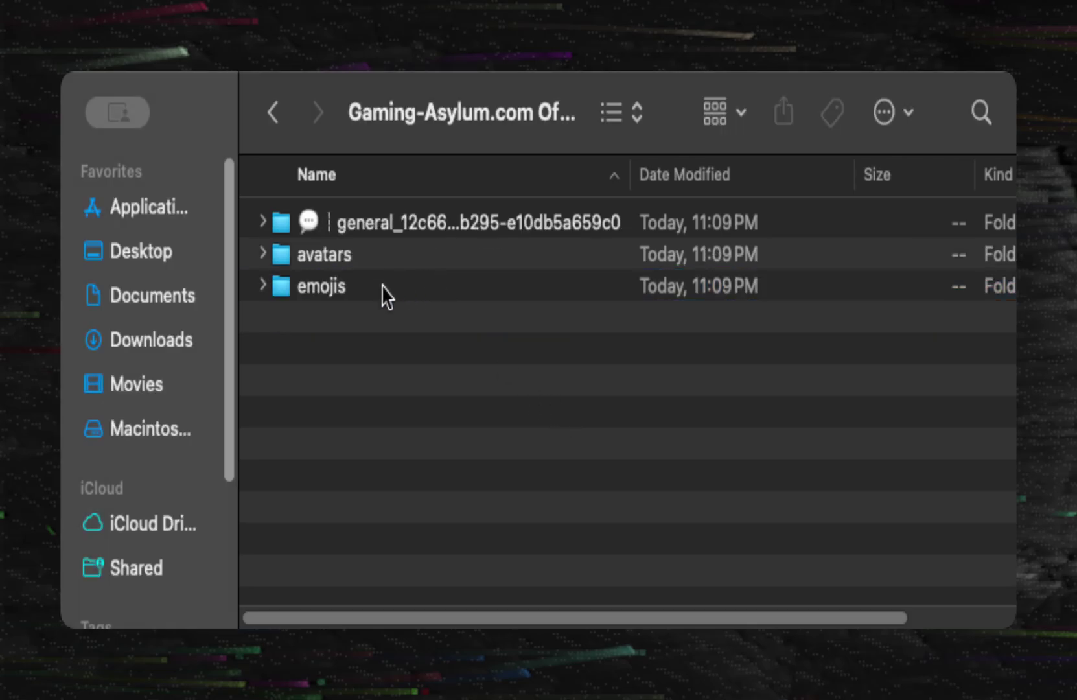
pyautogui.doubleClick(387, 297)
pyautogui.click(273, 112)
pyautogui.doubleClick(324, 256)
pyautogui.scroll(-10, 335, 271)
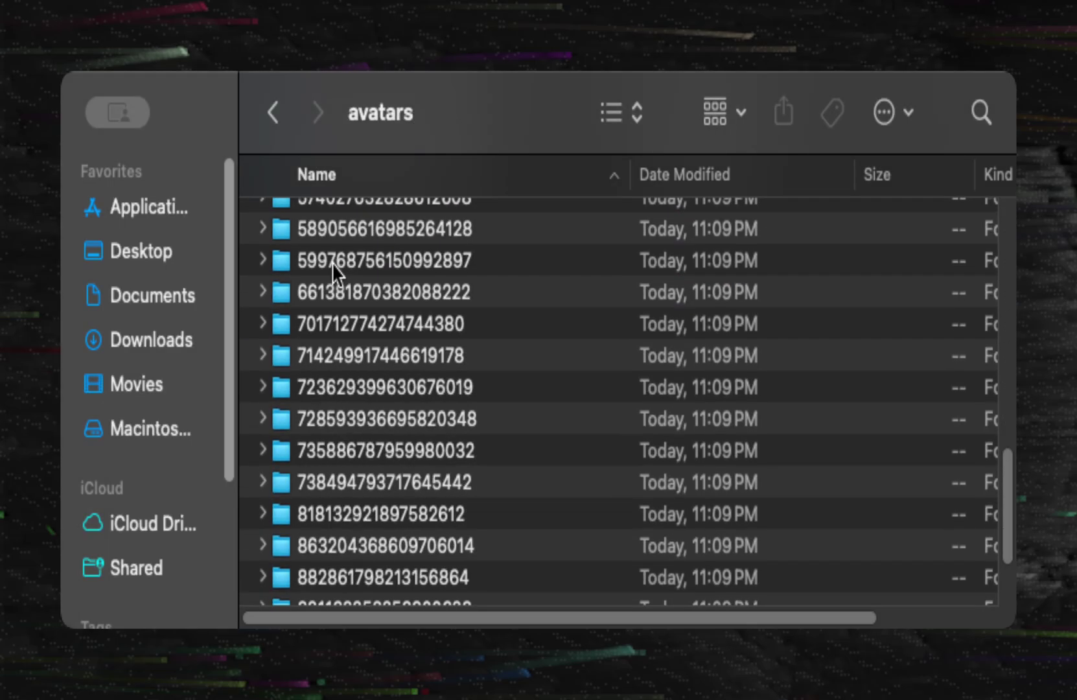
pyautogui.click(272, 112)
# Step: Browse the general channel folder's general_images contents
pyautogui.doubleClick(337, 221)
pyautogui.doubleClick(356, 224)
pyautogui.scroll(-3, 414, 315)
pyautogui.scroll(4, 541, 408)
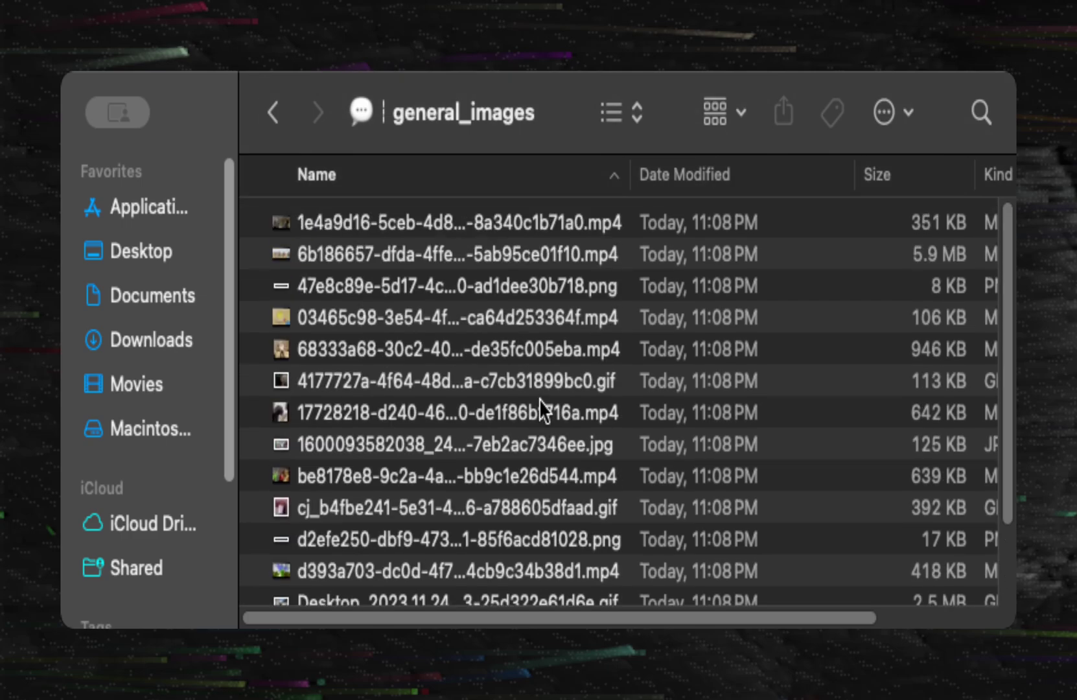
pyautogui.click(278, 110)
# Step: Open general_page_1.html and scroll through the #general messages back to those from 11/24
pyautogui.doubleClick(368, 267)
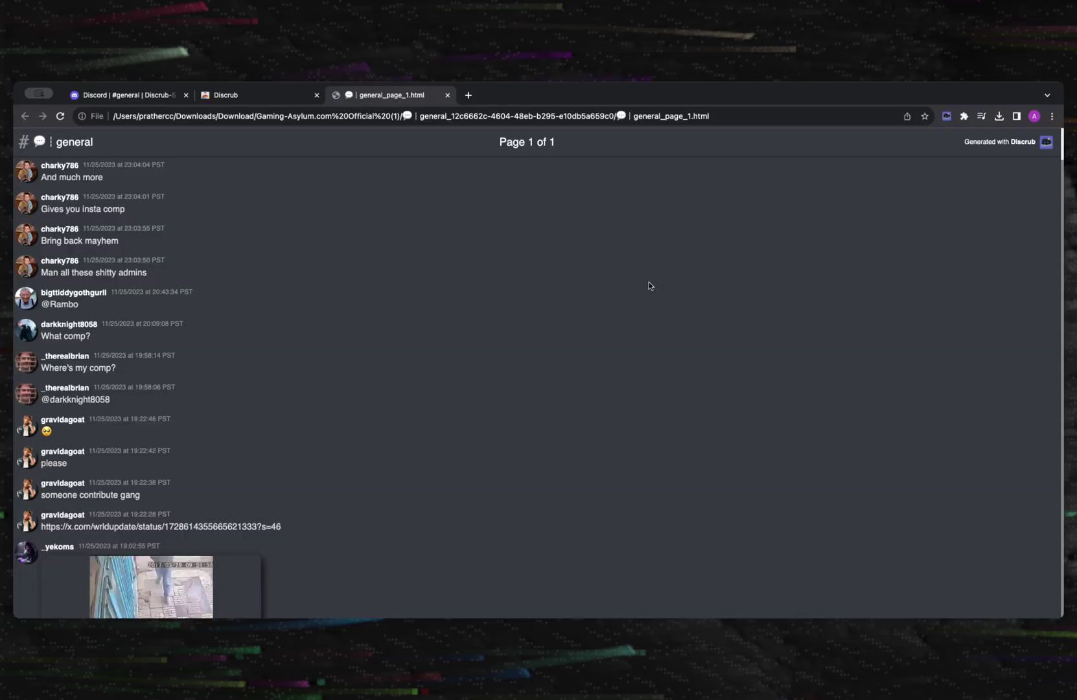
pyautogui.scroll(-20, 649, 285)
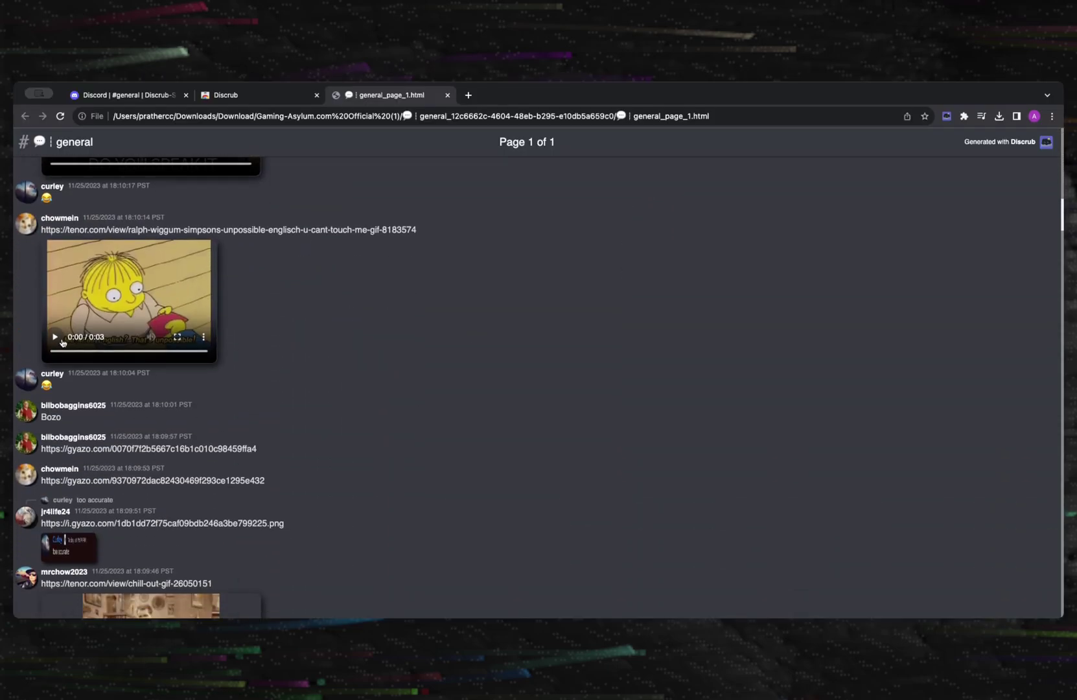
pyautogui.scroll(-20, 447, 381)
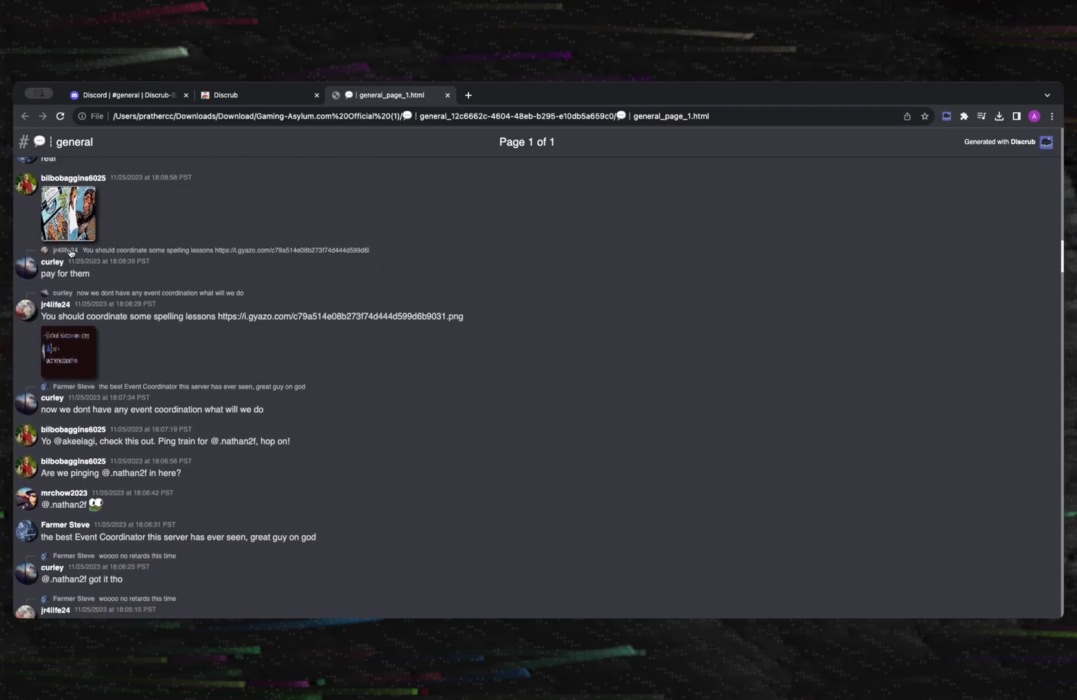
pyautogui.scroll(-3, 195, 292)
pyautogui.scroll(3, 334, 336)
pyautogui.scroll(-10, 350, 345)
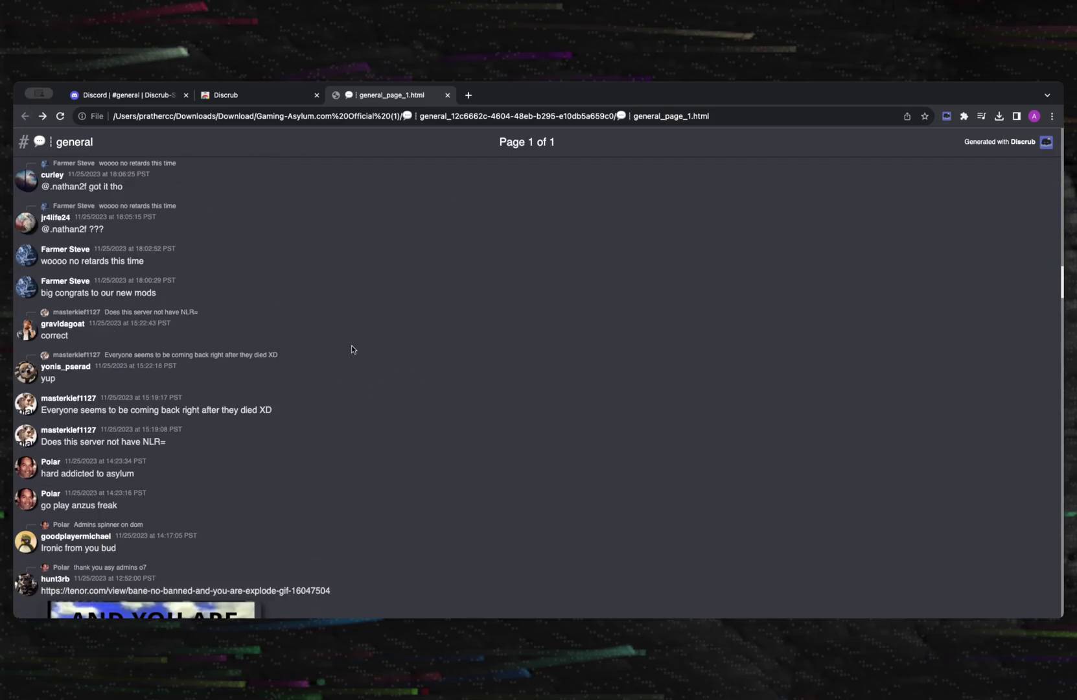
pyautogui.scroll(-20, 363, 355)
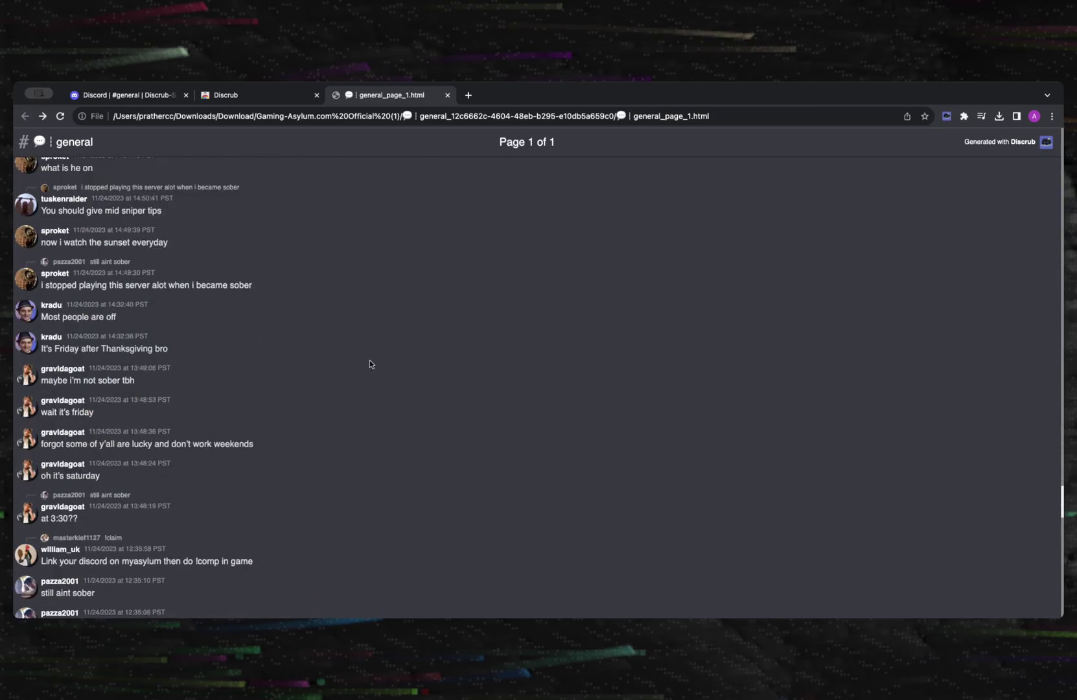
pyautogui.scroll(20, 369, 363)
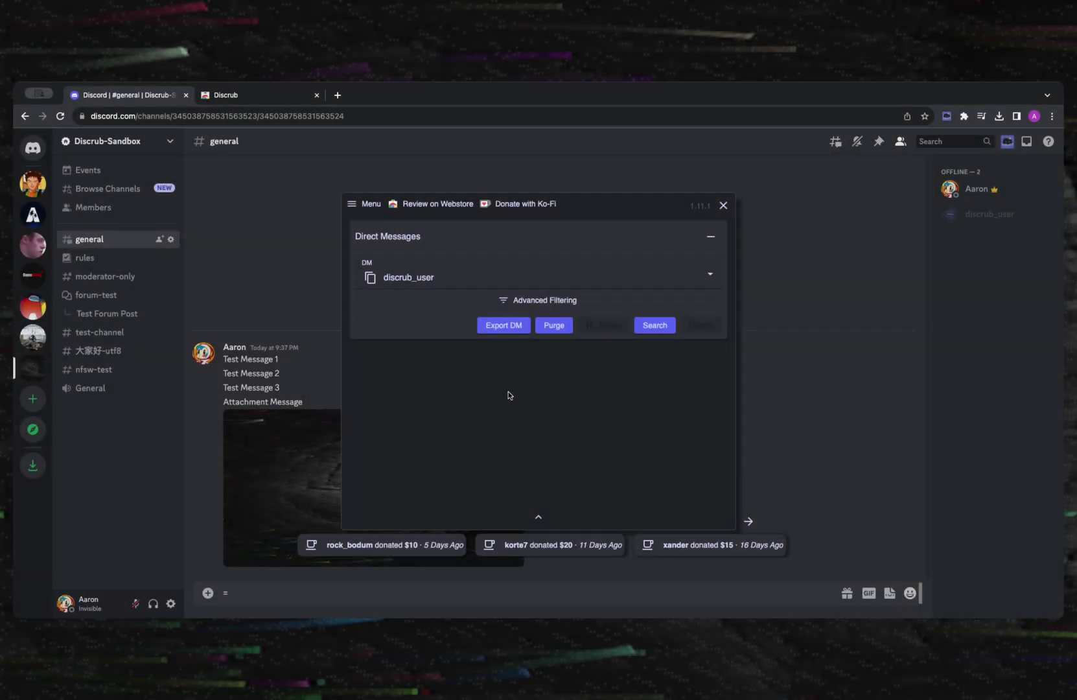
# Step: Export the DM conversation as an HTML archive
pyautogui.click(504, 325)
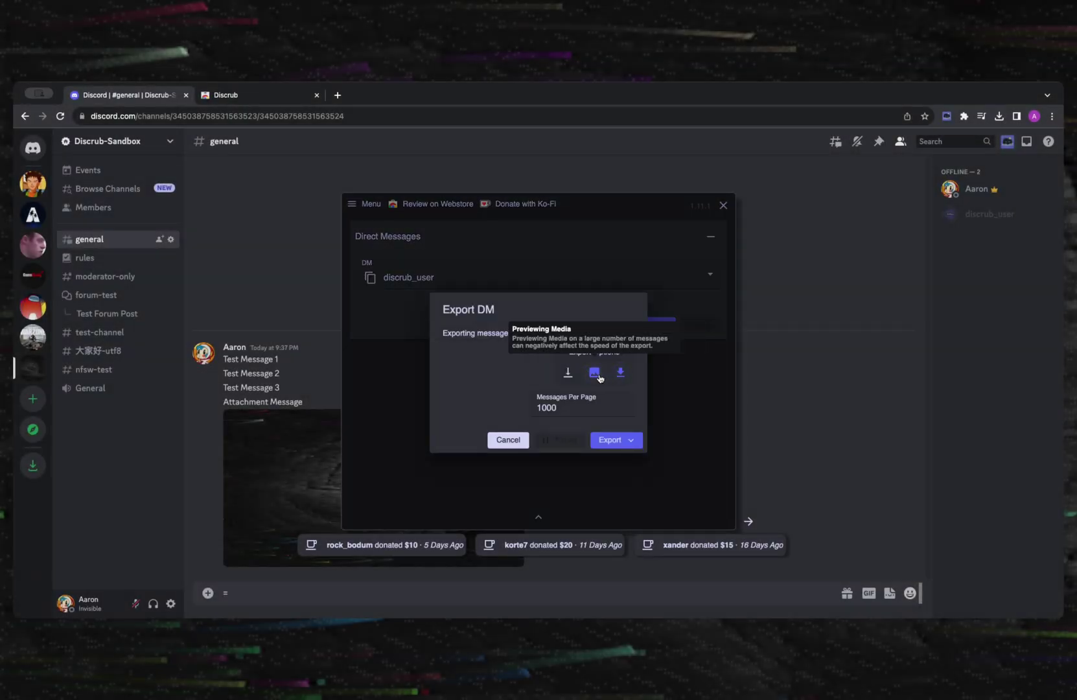
pyautogui.click(613, 440)
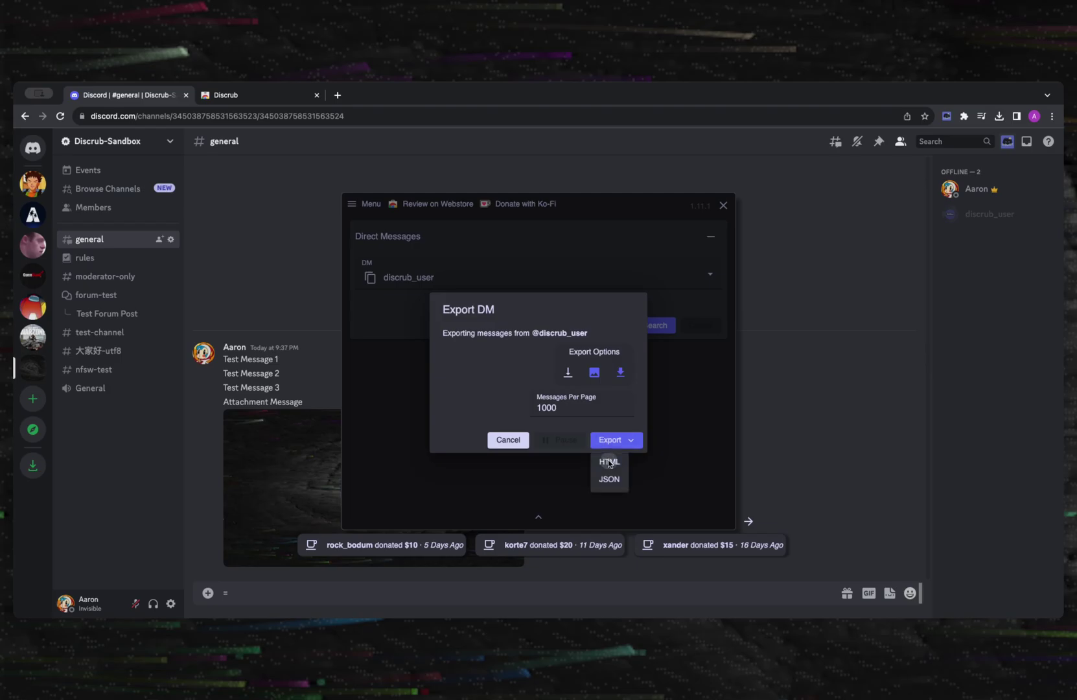
pyautogui.click(608, 461)
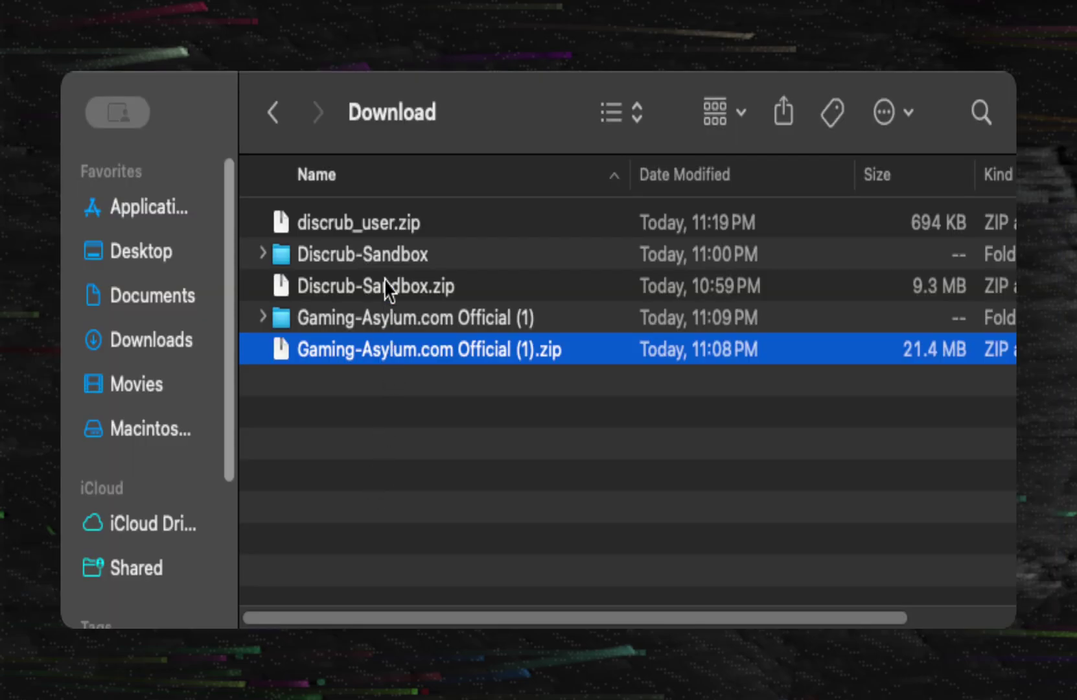
# Step: Unzip the DM export and look inside both users' avatar folders
pyautogui.doubleClick(392, 228)
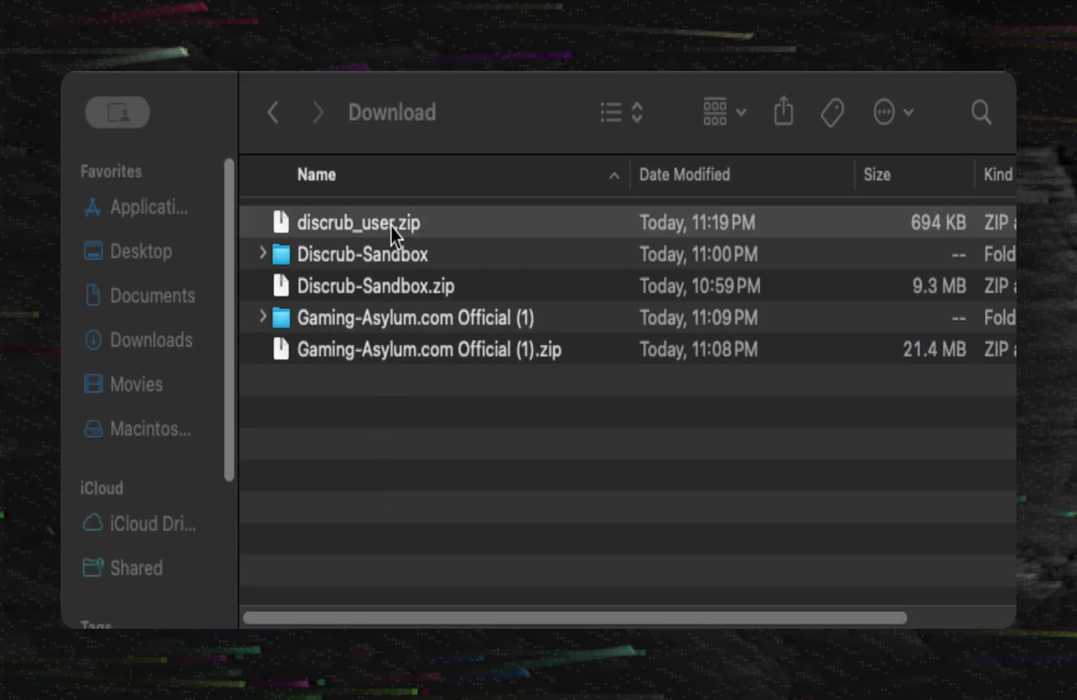
pyautogui.doubleClick(393, 220)
pyautogui.doubleClick(392, 224)
pyautogui.doubleClick(379, 227)
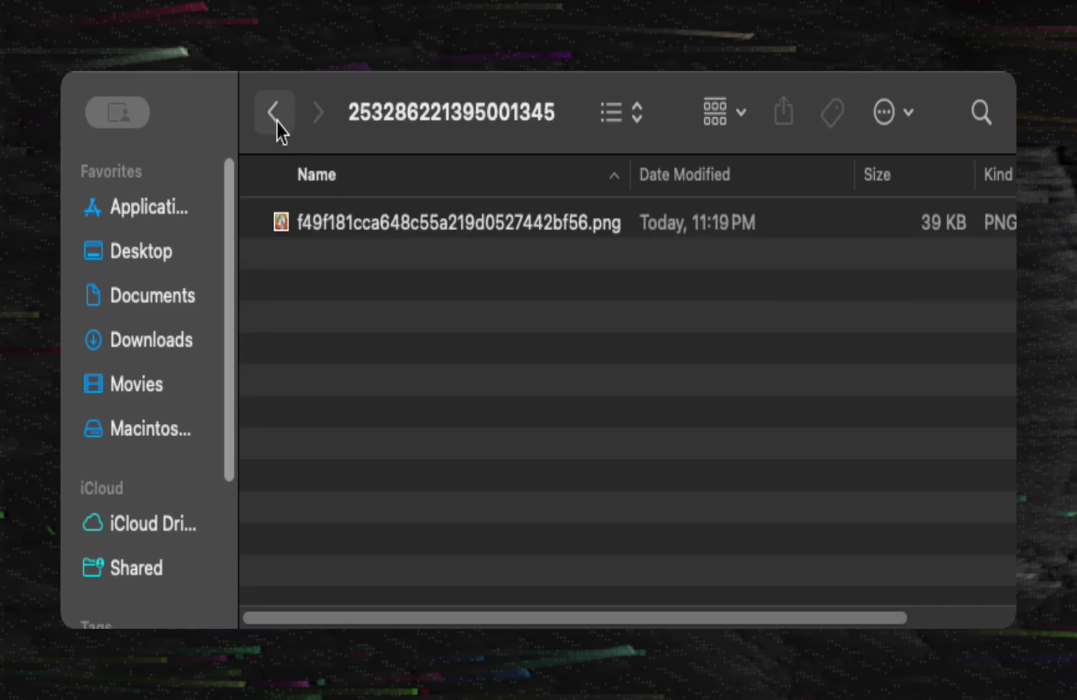
pyautogui.click(273, 112)
pyautogui.click(329, 259)
pyautogui.doubleClick(328, 259)
pyautogui.click(273, 112)
# Step: Check the DM messages folder's images, then open the exported DM page
pyautogui.click(273, 112)
pyautogui.doubleClick(336, 256)
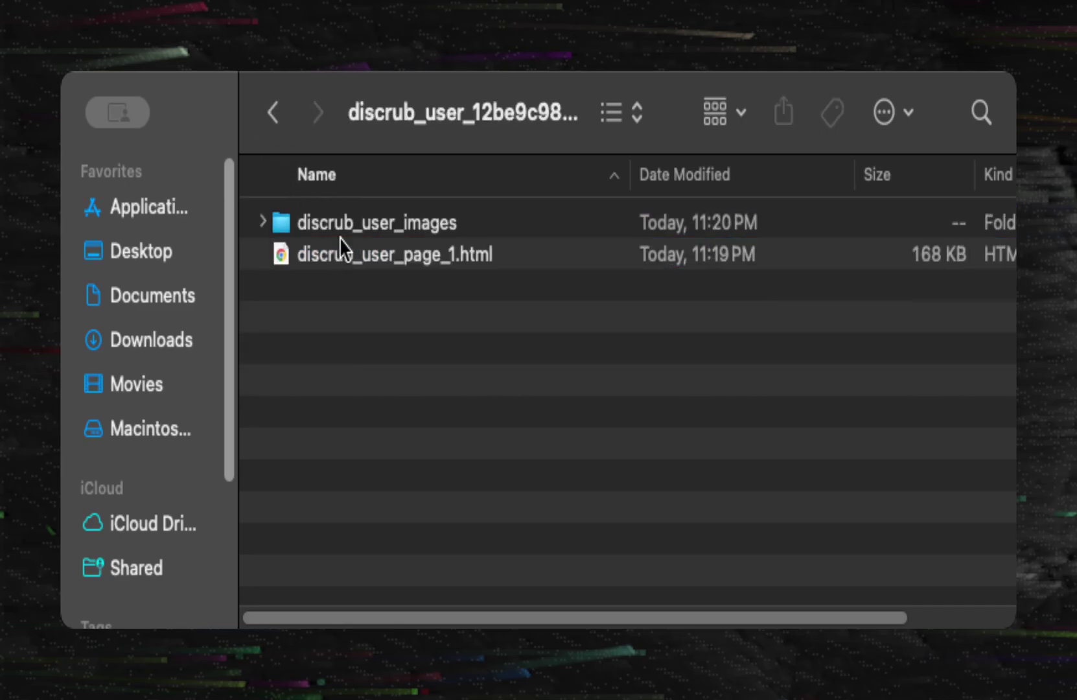
pyautogui.doubleClick(338, 223)
pyautogui.click(272, 112)
pyautogui.doubleClick(342, 256)
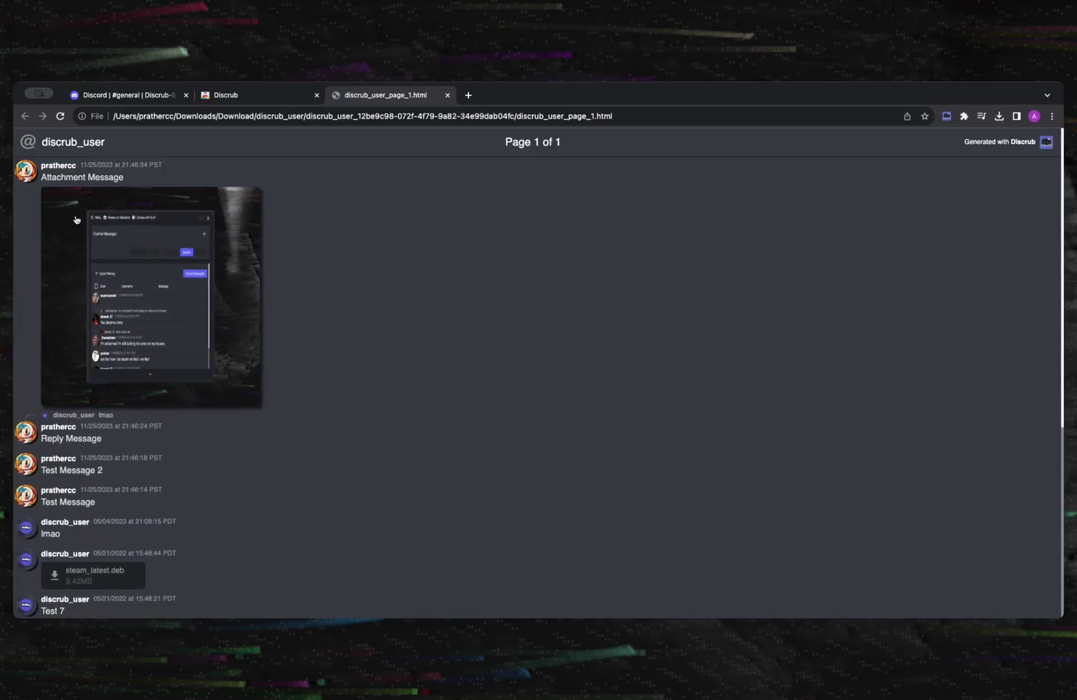
# Step: Scroll the exported DM page and jump from the reply to the original 'lmao' message
pyautogui.scroll(-5, 85, 329)
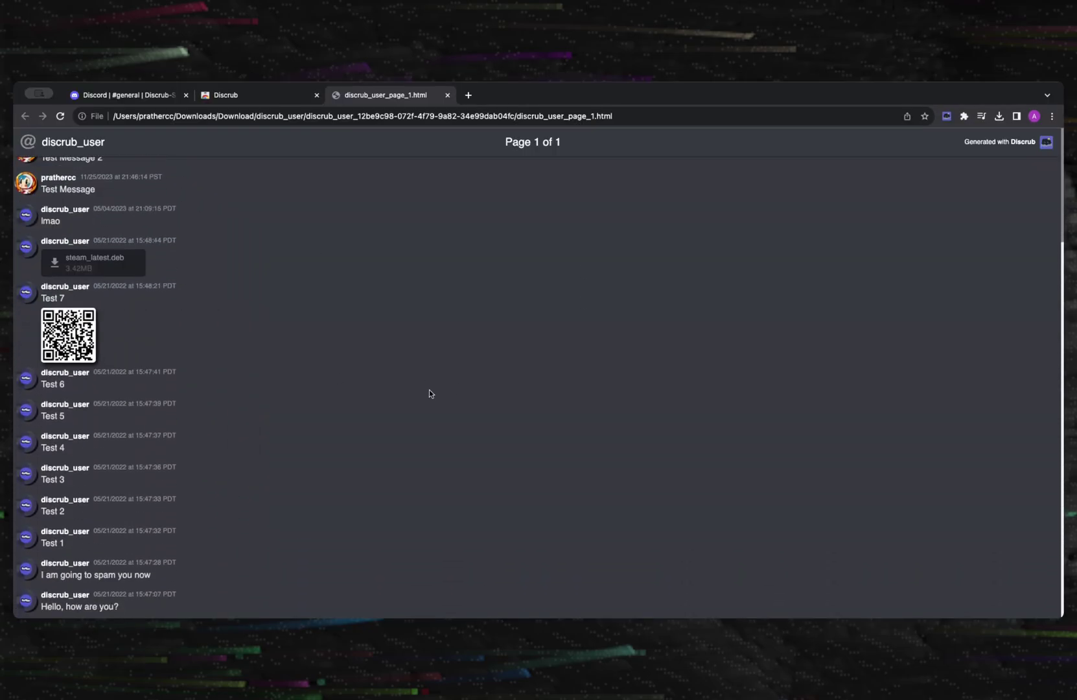
pyautogui.scroll(5, 245, 484)
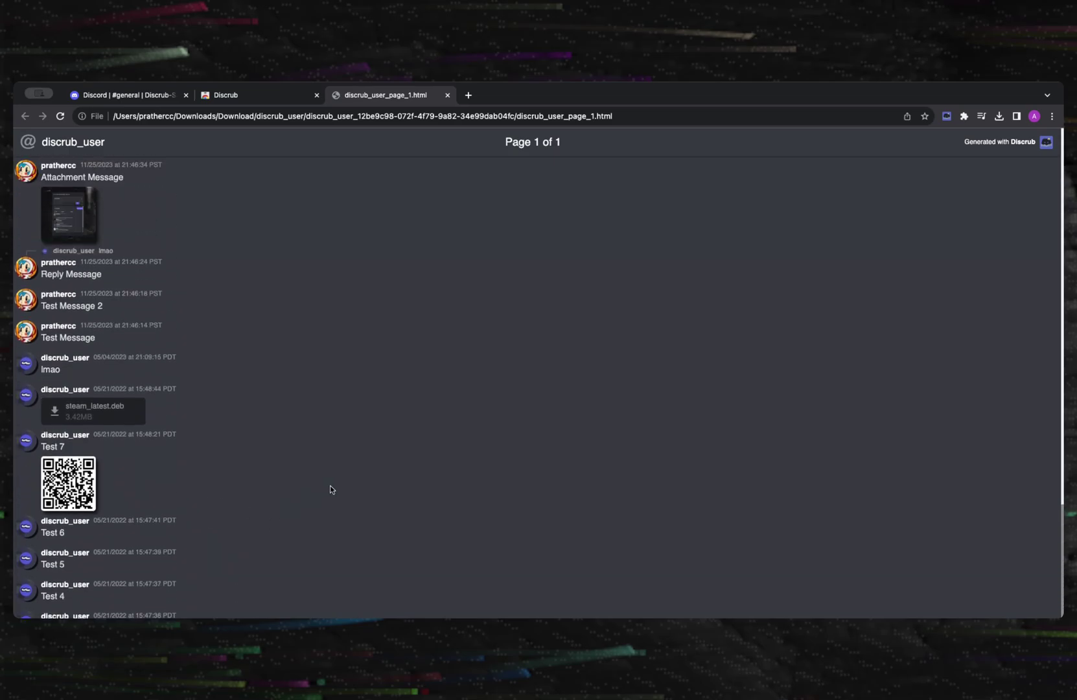
pyautogui.click(72, 252)
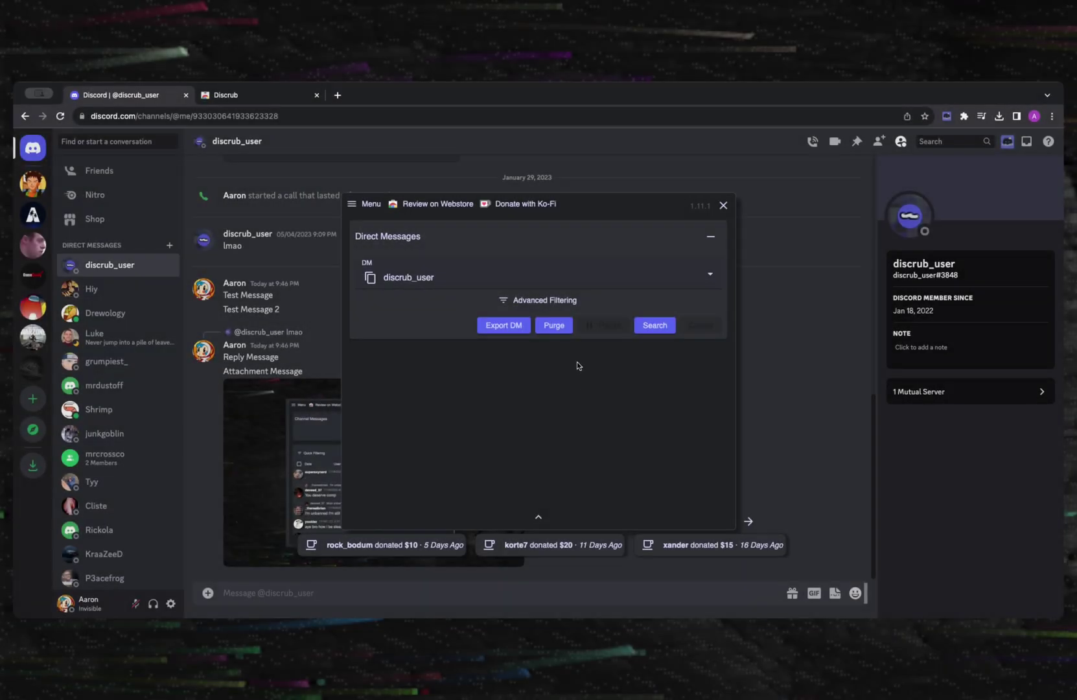
# Step: Start the DM purge, confirm deleting all your messages, then cancel the dialog
pyautogui.click(552, 325)
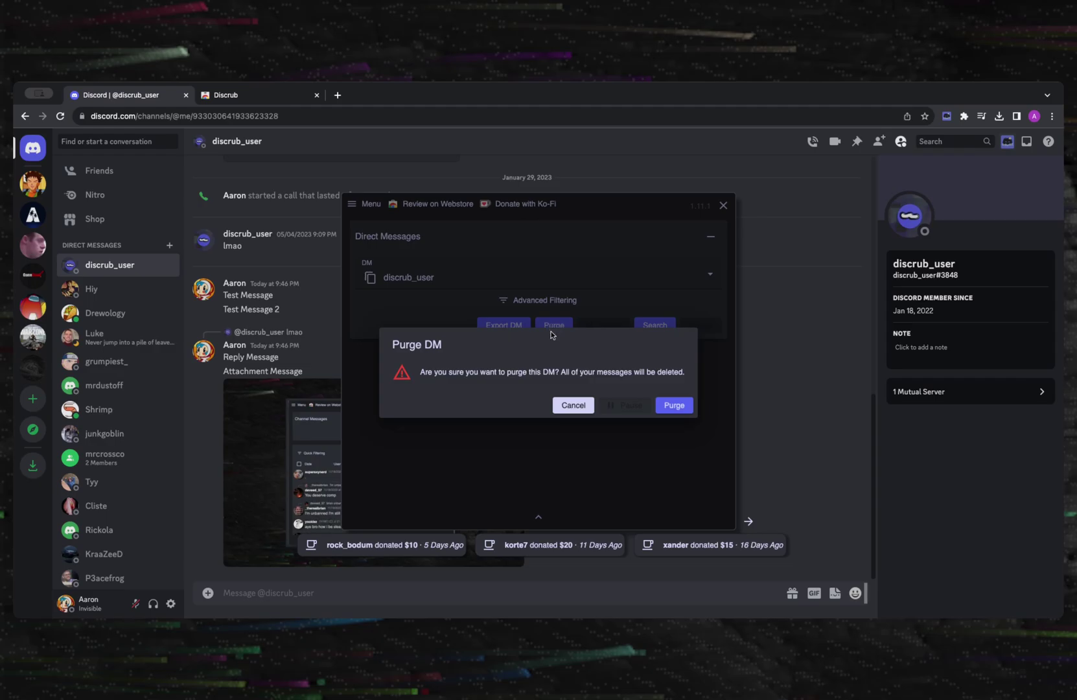
pyautogui.click(673, 404)
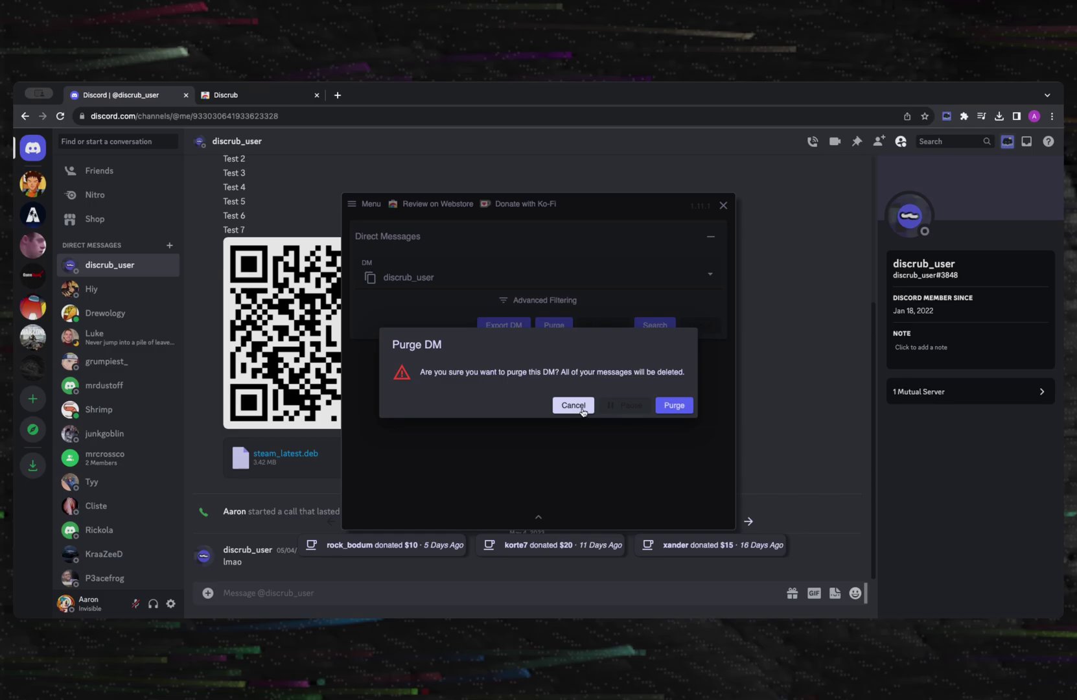
pyautogui.click(573, 405)
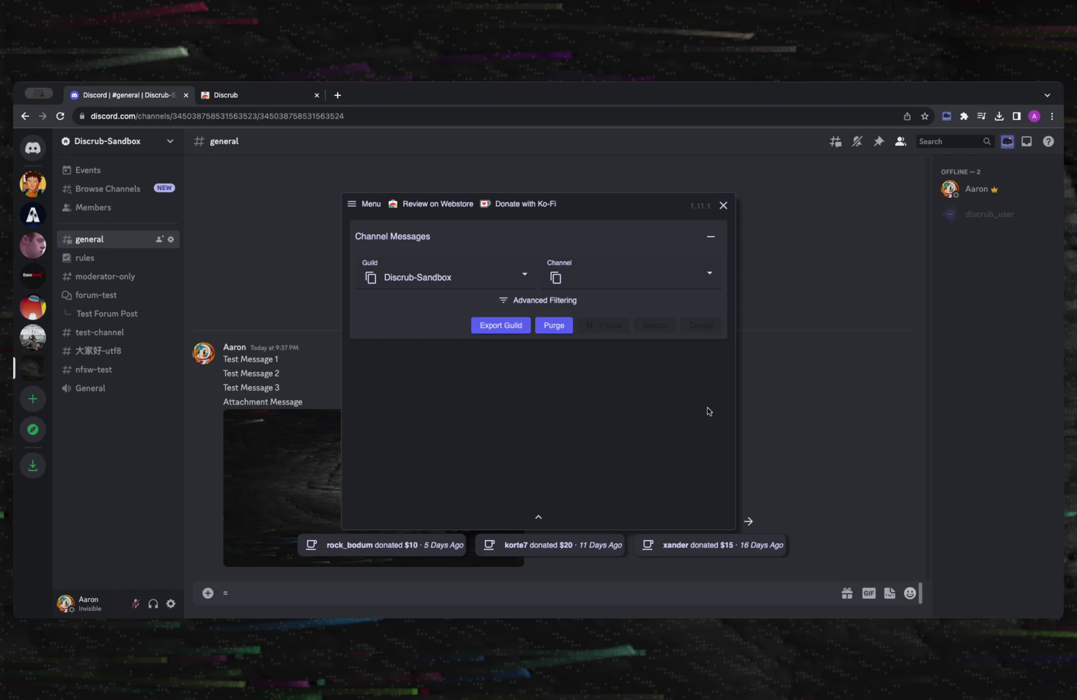
# Step: Start the Discrub-Sandbox guild purge and confirm deleting your messages in every channel
pyautogui.click(565, 328)
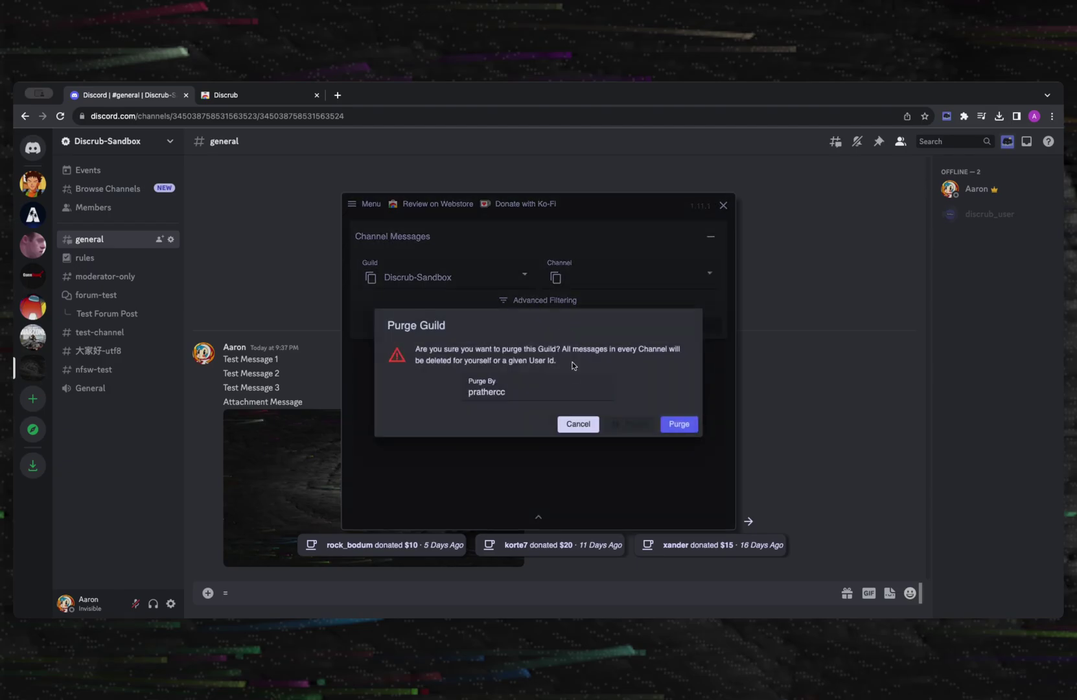
pyautogui.click(685, 424)
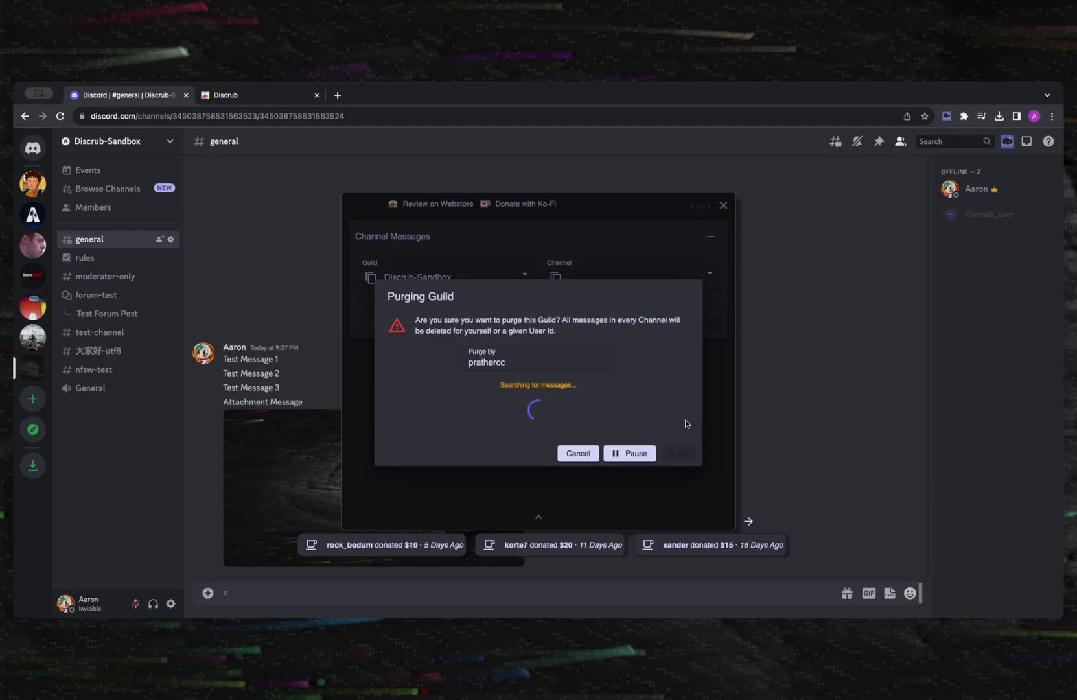